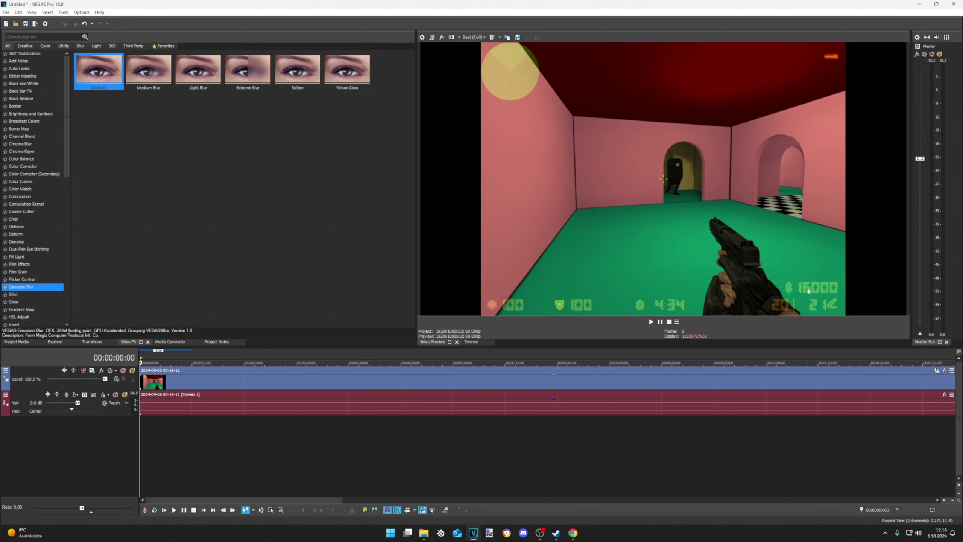
# Step: Insert a new video track above the gameplay footage
pyautogui.rightClick(175, 433)
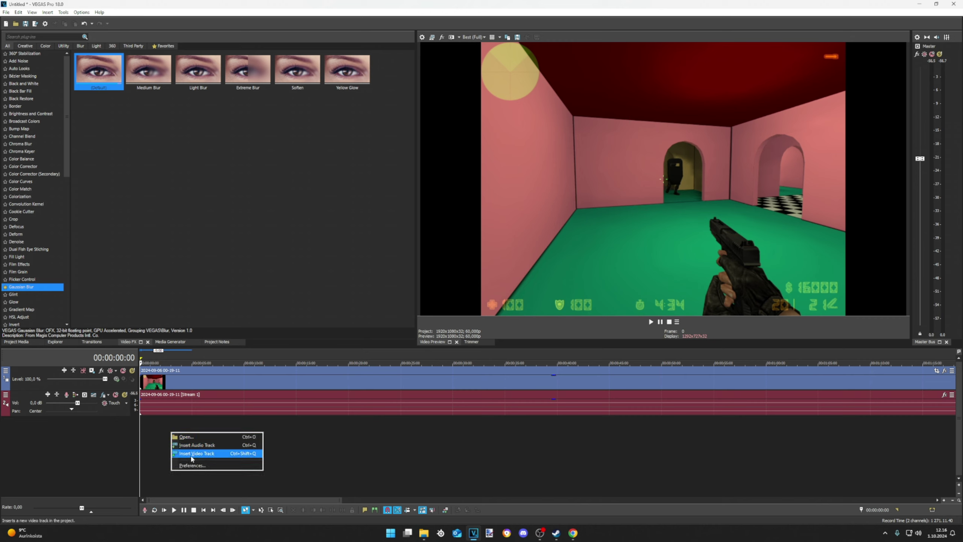
pyautogui.rightClick(152, 426)
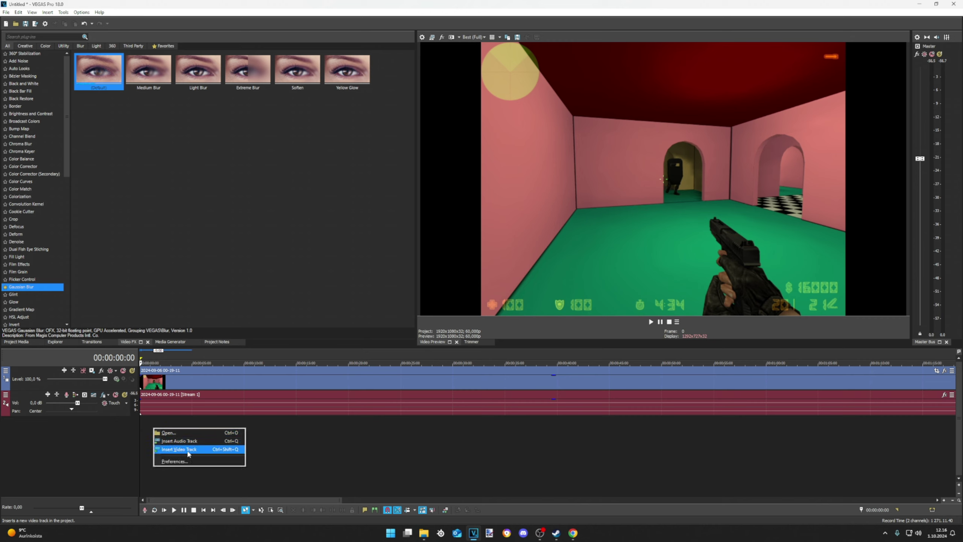
pyautogui.click(188, 452)
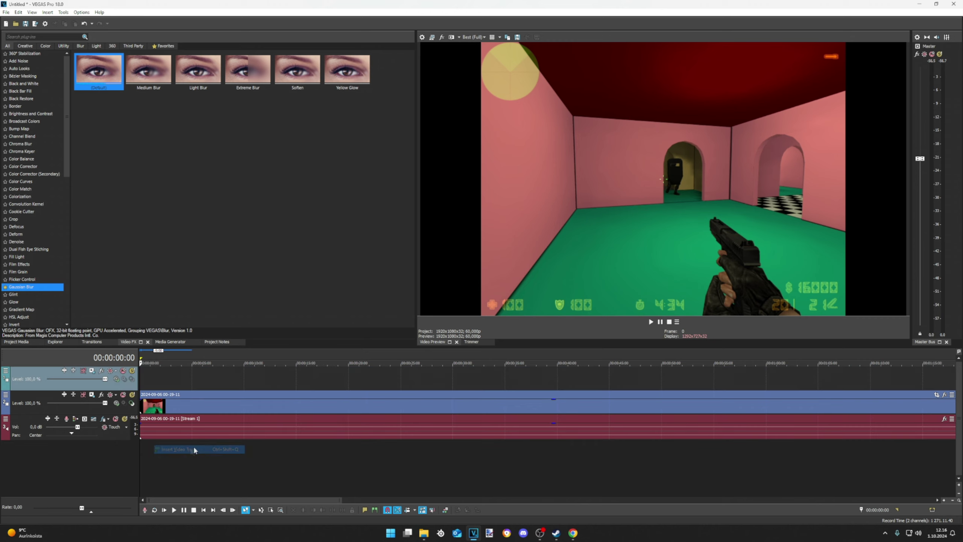
# Step: Place black.png from the blank folder at the start of the new video track
pyautogui.click(170, 379)
pyautogui.press('Home')
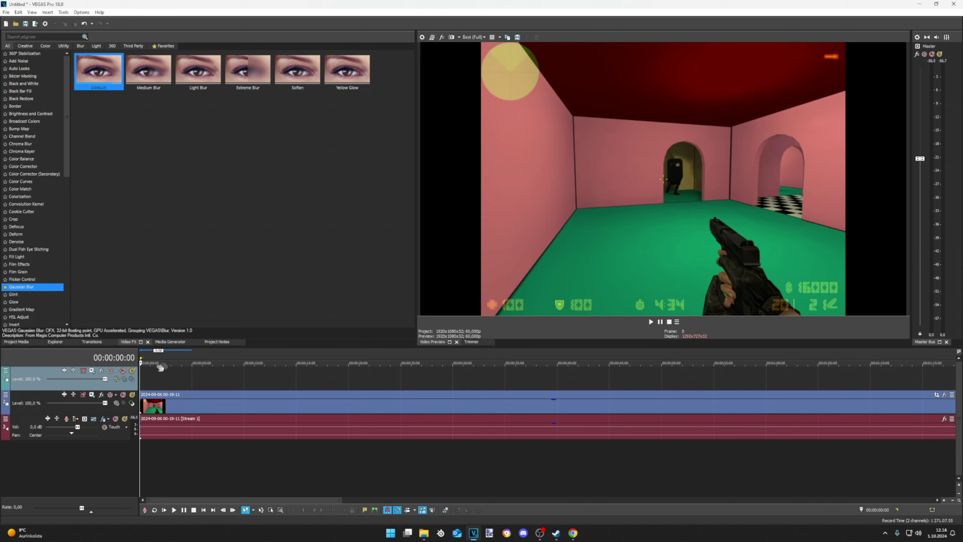
pyautogui.click(424, 532)
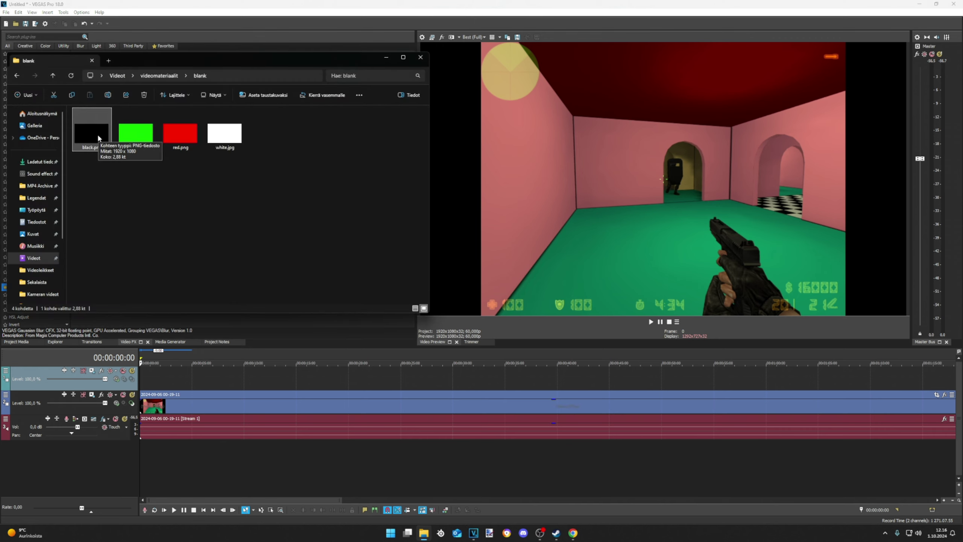
pyautogui.click(91, 146)
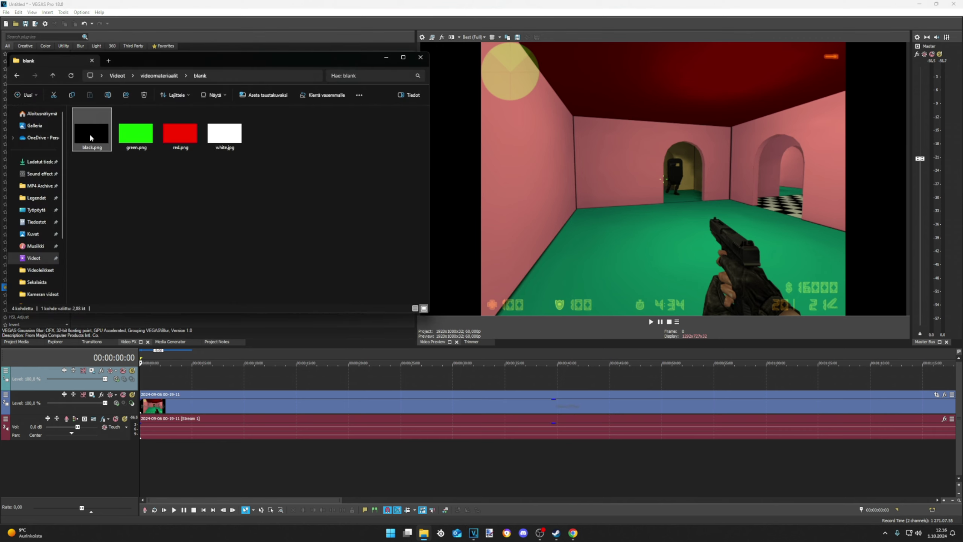
pyautogui.moveTo(91, 138); pyautogui.dragTo(144, 384)
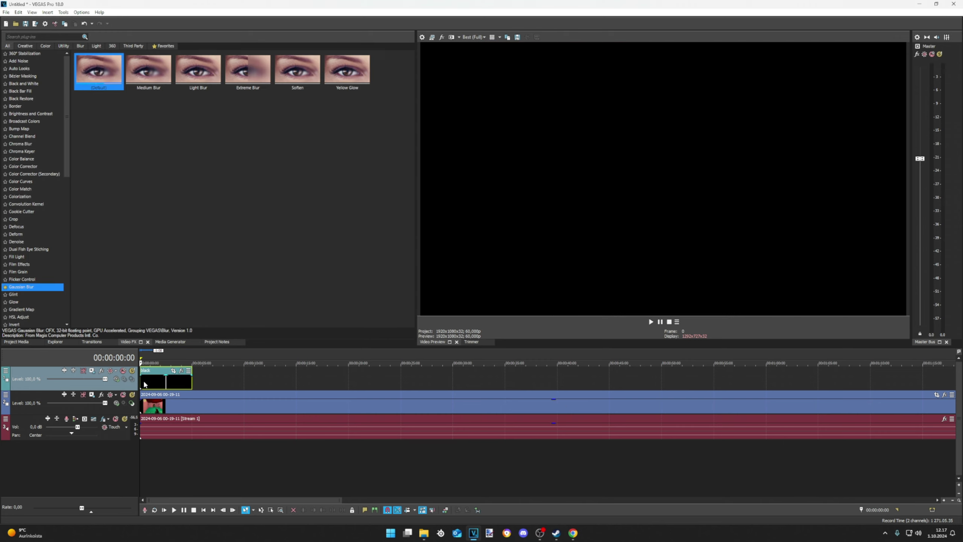
# Step: In the black event's Pan/Crop, move the frame to about X -429, Y -406 so black covers only the picture's lower-right corner
pyautogui.click(173, 371)
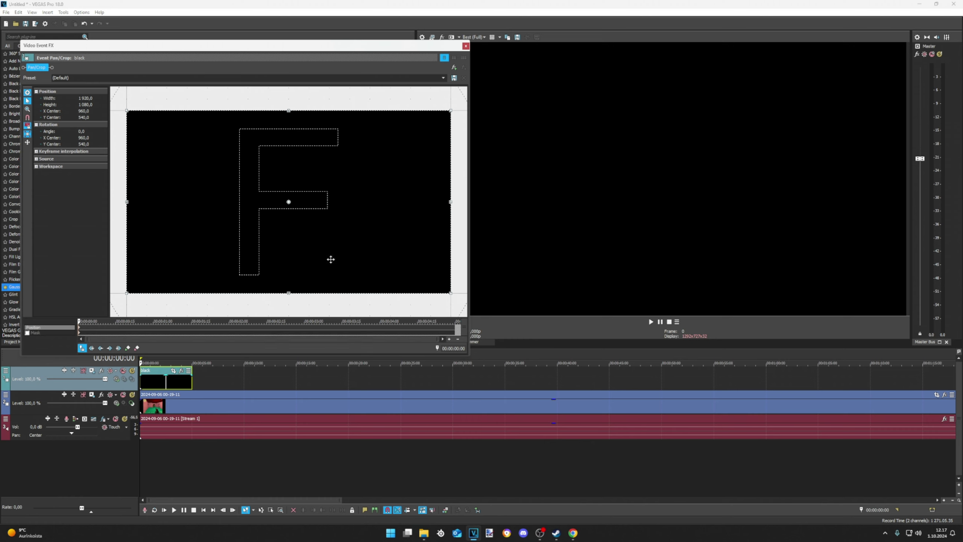
pyautogui.scroll(-3, 456, 256)
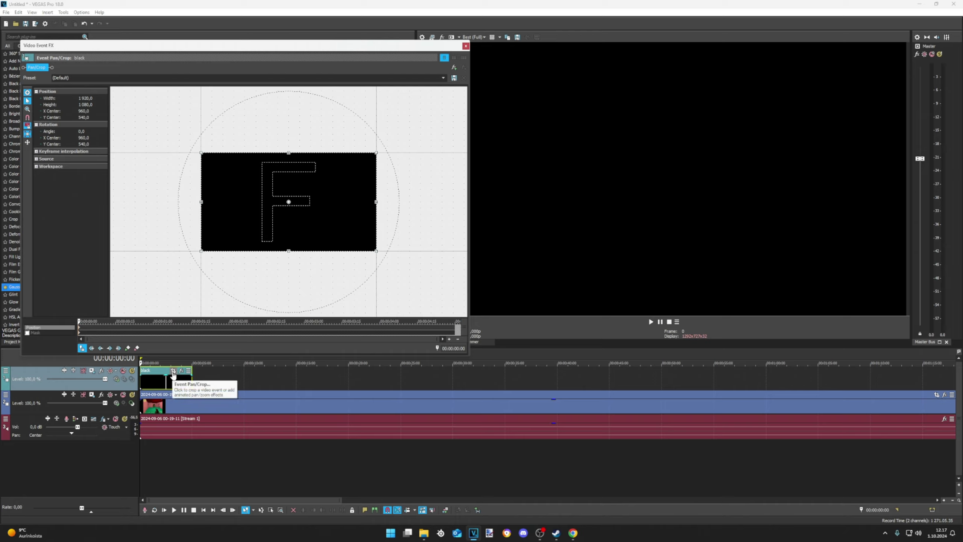
pyautogui.moveTo(322, 228); pyautogui.dragTo(244, 162)
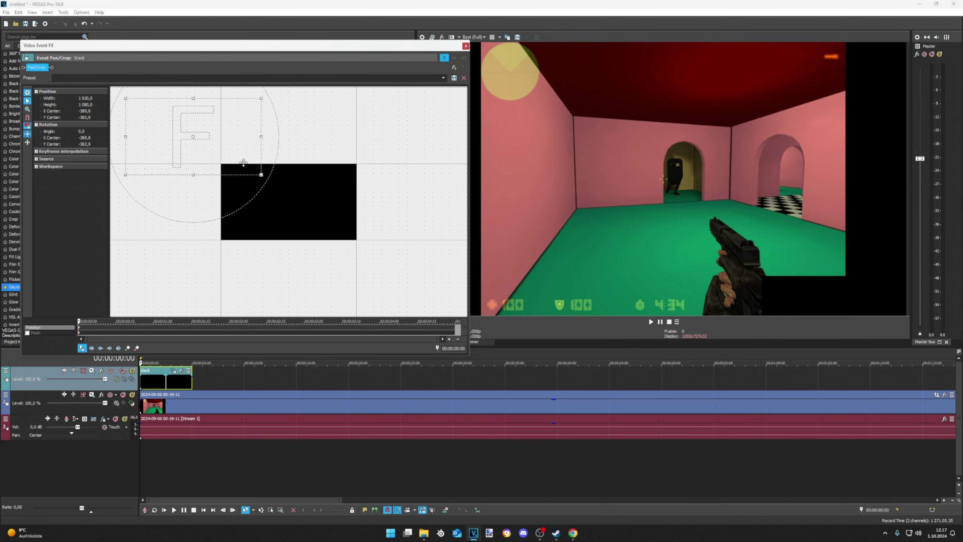
pyautogui.scroll(2, 246, 164)
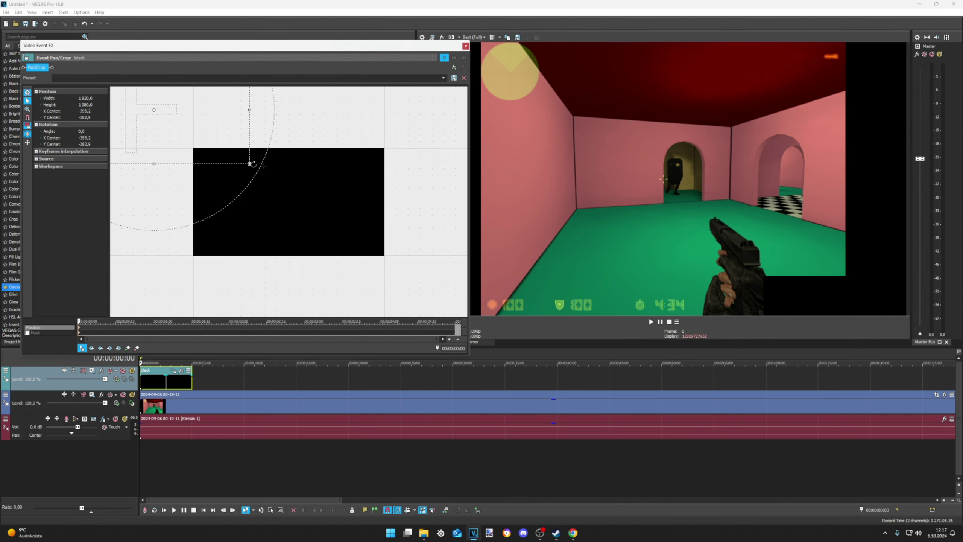
pyautogui.moveTo(241, 145); pyautogui.dragTo(240, 145)
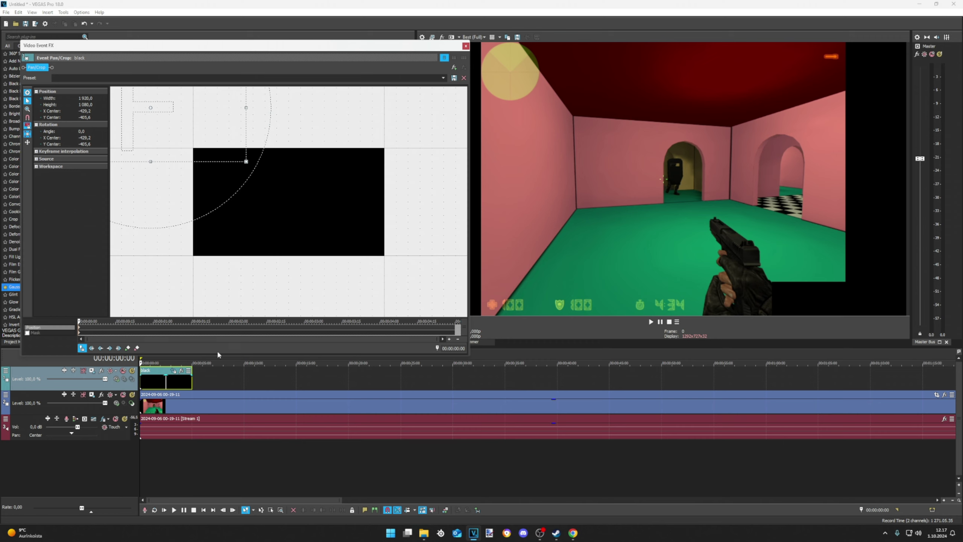
# Step: Play and scrub the timeline to compare the footage beneath the black event with the part beyond its end
pyautogui.click(159, 385)
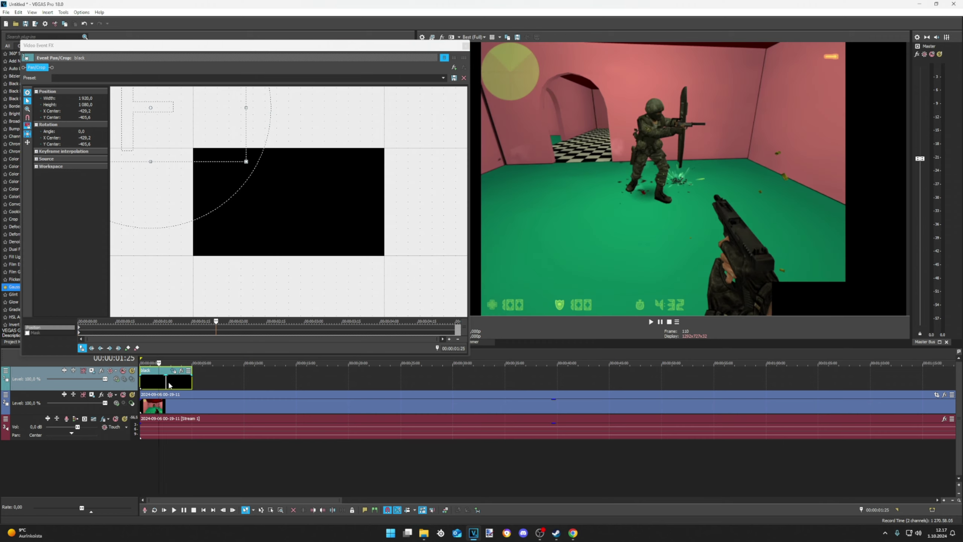
pyautogui.press('Home')
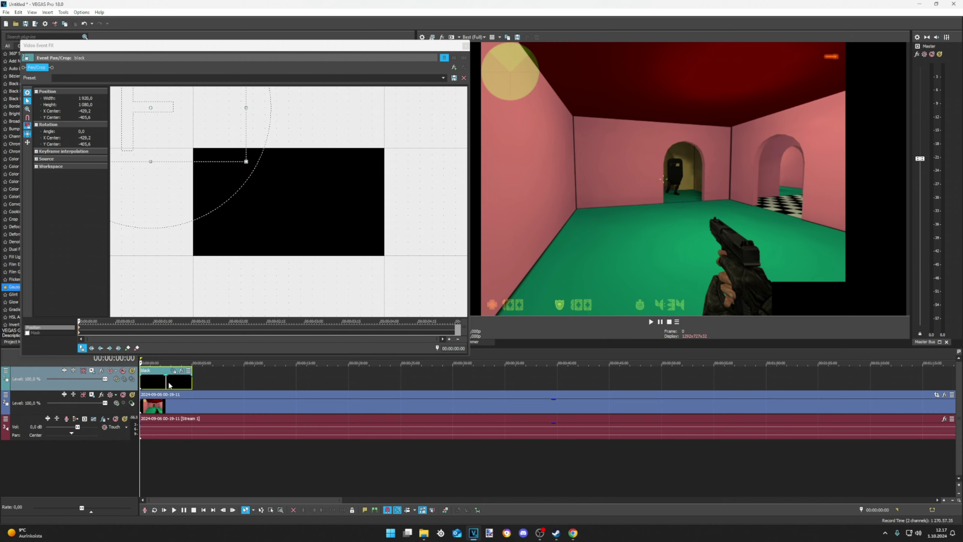
pyautogui.click(166, 384)
pyautogui.press('Home')
pyautogui.press('space')
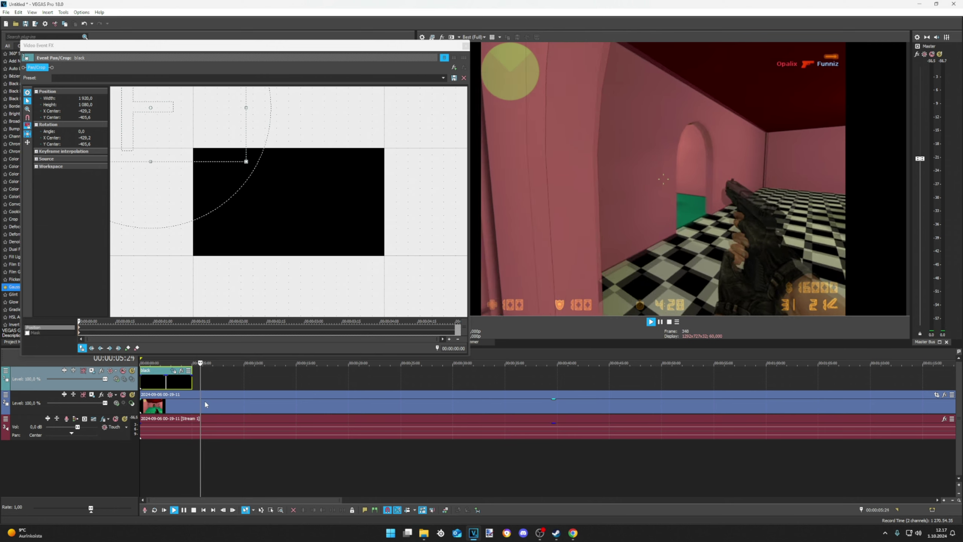
pyautogui.click(181, 386)
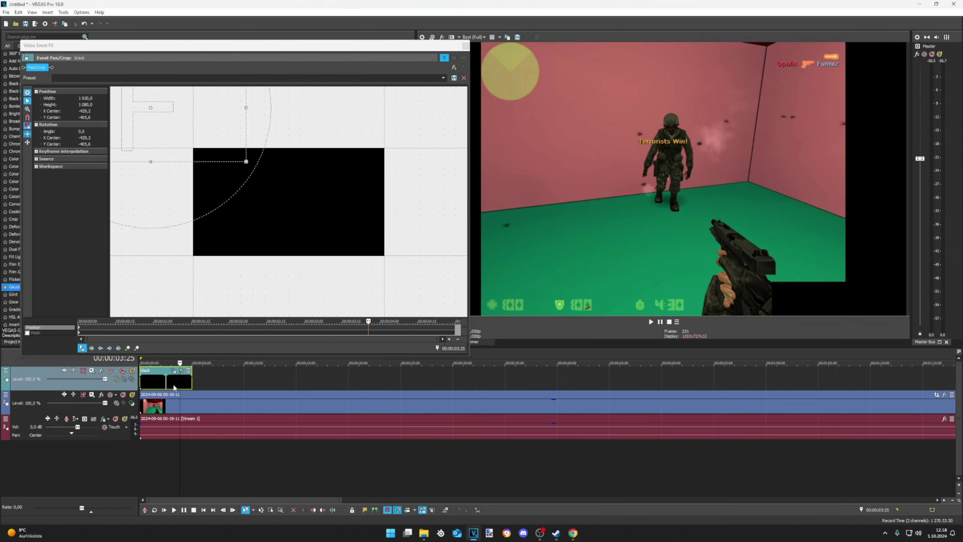
pyautogui.click(173, 386)
pyautogui.click(161, 386)
pyautogui.click(181, 386)
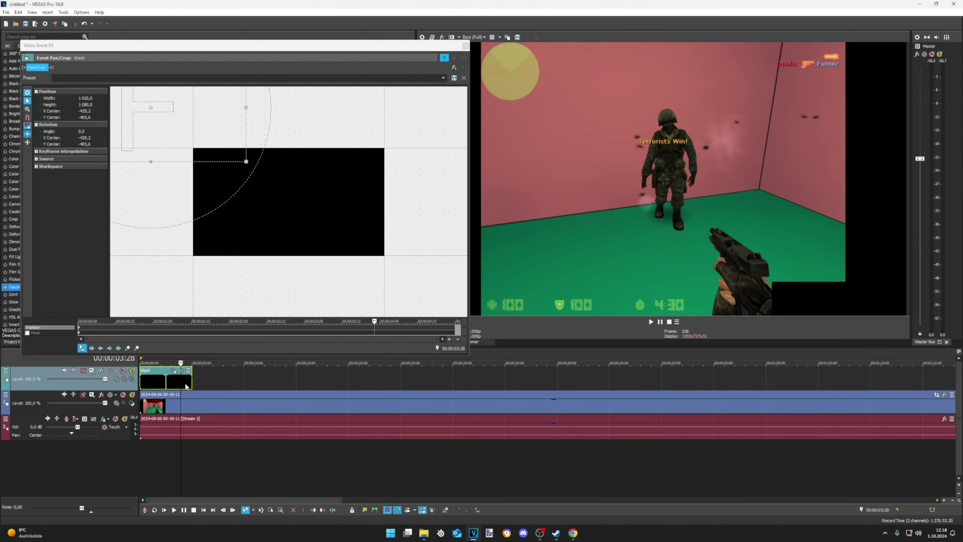
# Step: Extend the black event to about 30 seconds and play the footage beneath it to check the coverage
pyautogui.moveTo(191, 386); pyautogui.dragTo(450, 387)
pyautogui.click(364, 383)
pyautogui.click(388, 382)
pyautogui.click(321, 382)
pyautogui.press('space')
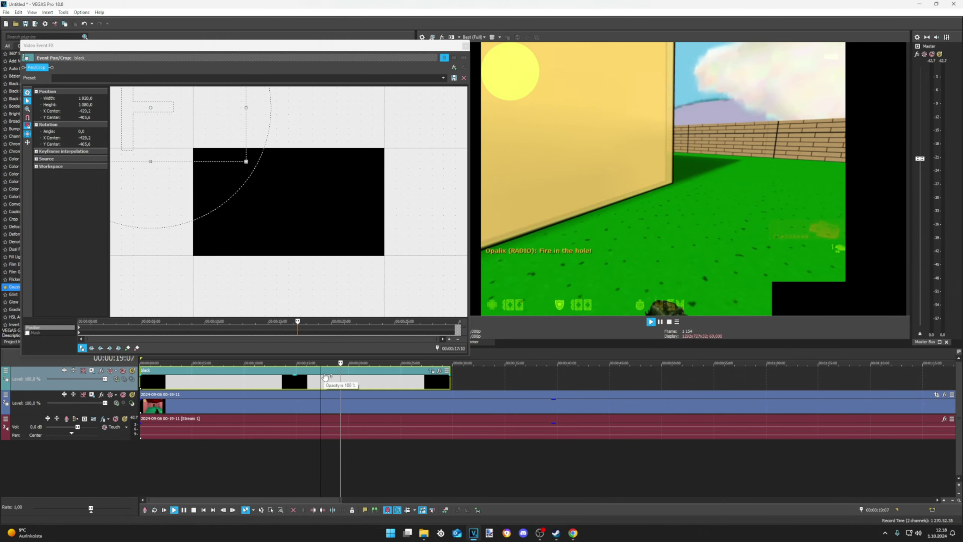
# Step: Stop playback and move the black event along its track to start at about 31 seconds
pyautogui.press('space')
pyautogui.press('w')
pyautogui.moveTo(203, 385); pyautogui.dragTo(526, 380)
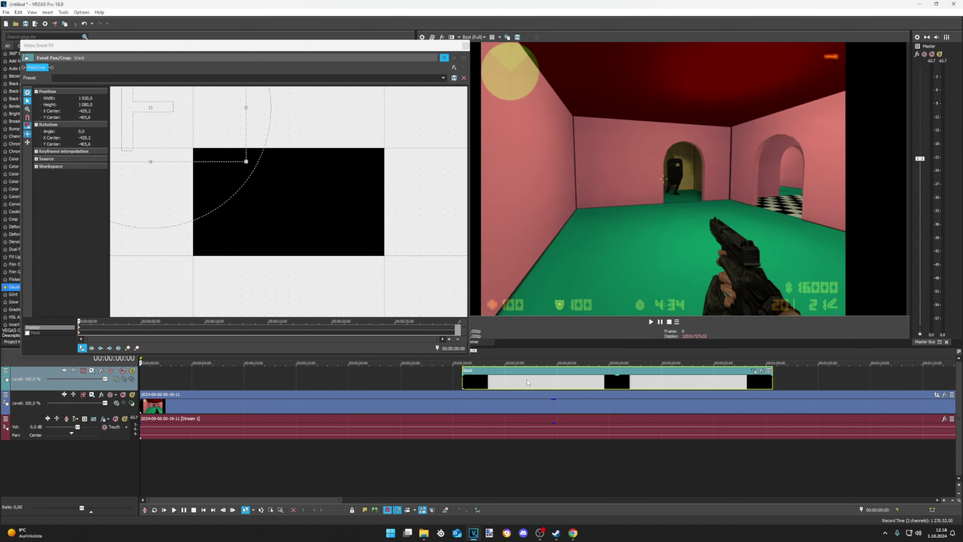
# Step: Split the gameplay clip and its audio at 00:00:03:00
pyautogui.click(179, 409)
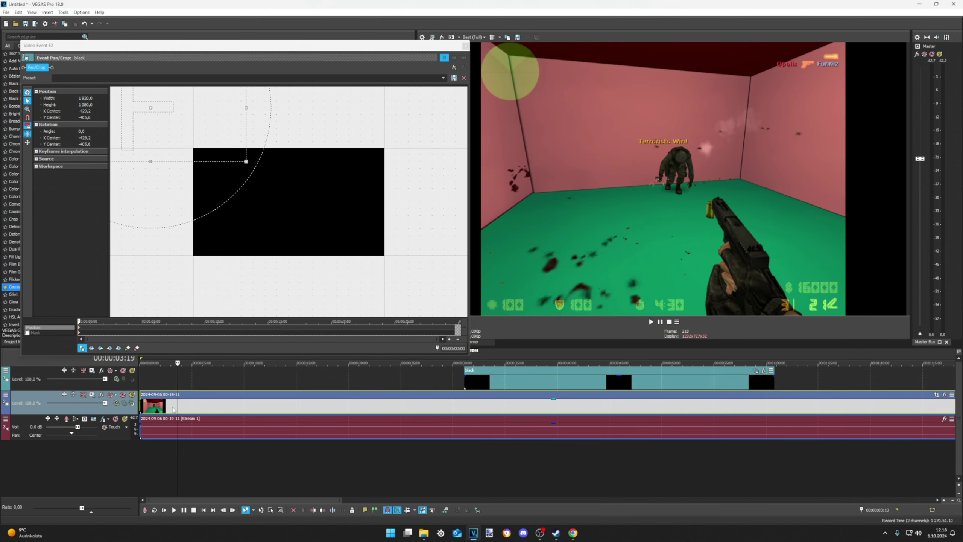
pyautogui.scroll(1, 173, 409)
pyautogui.scroll(1, 173, 409)
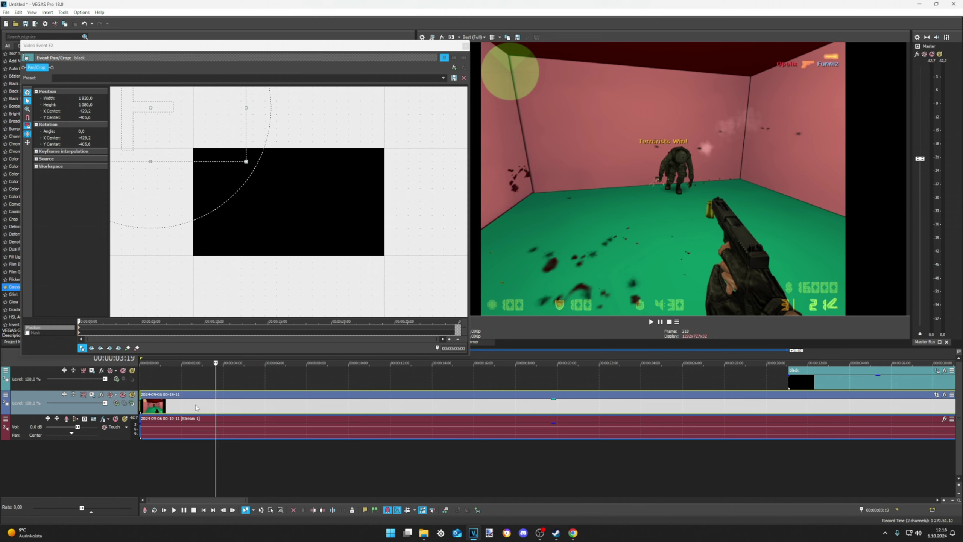
pyautogui.click(203, 406)
pyautogui.press('s')
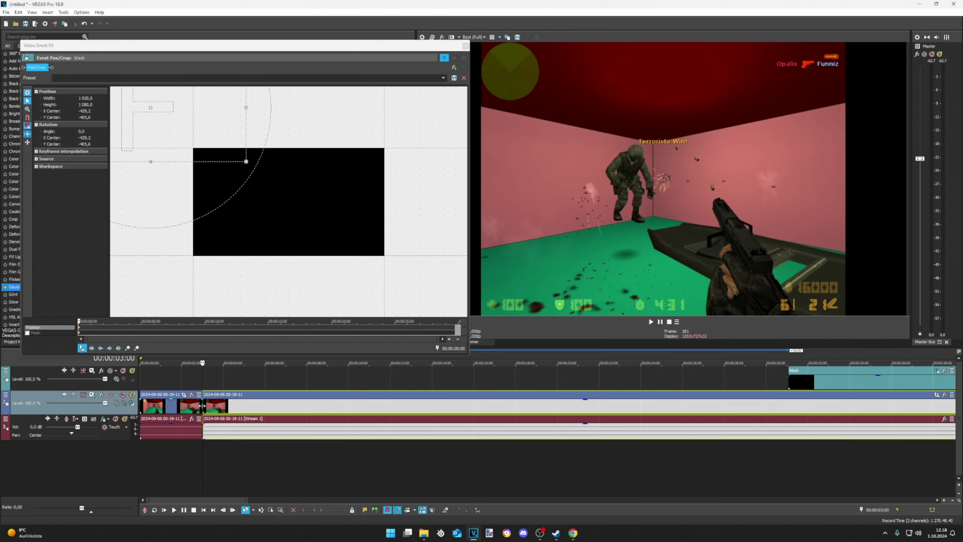
# Step: Try moving the second part of the split clip further along the timeline, and undo both the move and the split
pyautogui.click(190, 408)
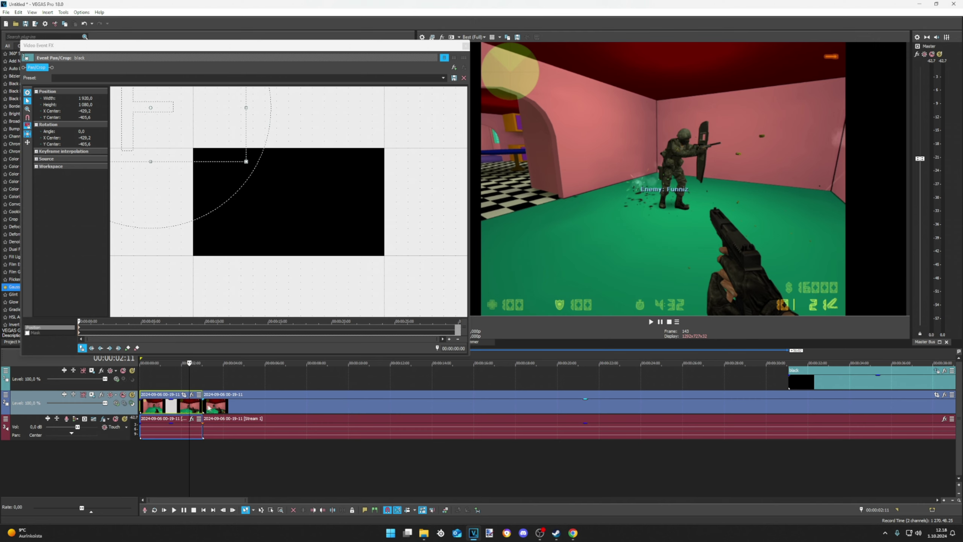
pyautogui.click(205, 406)
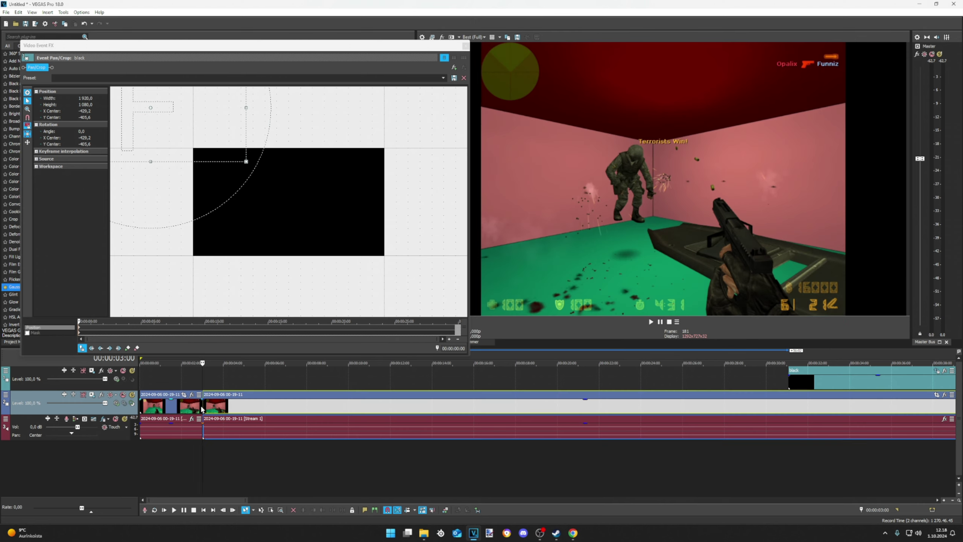
pyautogui.moveTo(214, 408); pyautogui.dragTo(282, 406)
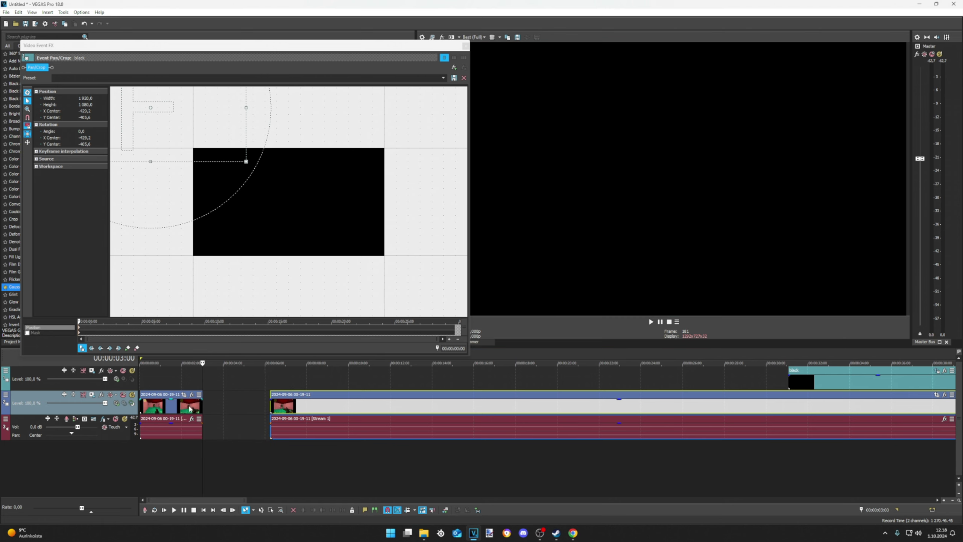
pyautogui.hotkey('ctrl', 'z')
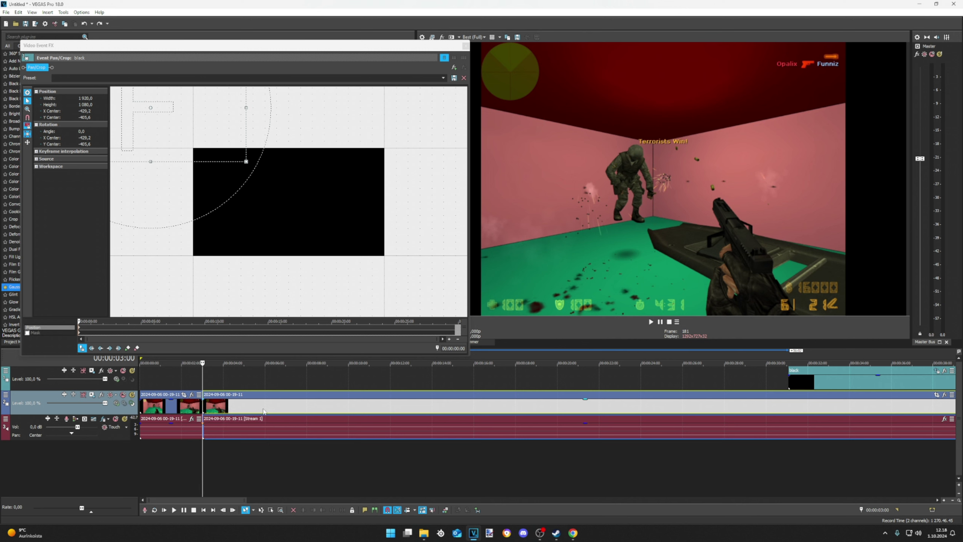
pyautogui.hotkey('ctrl', 'z')
# Step: Move the black event earlier on its track to start at about 13 seconds
pyautogui.scroll(-5, 564, 396)
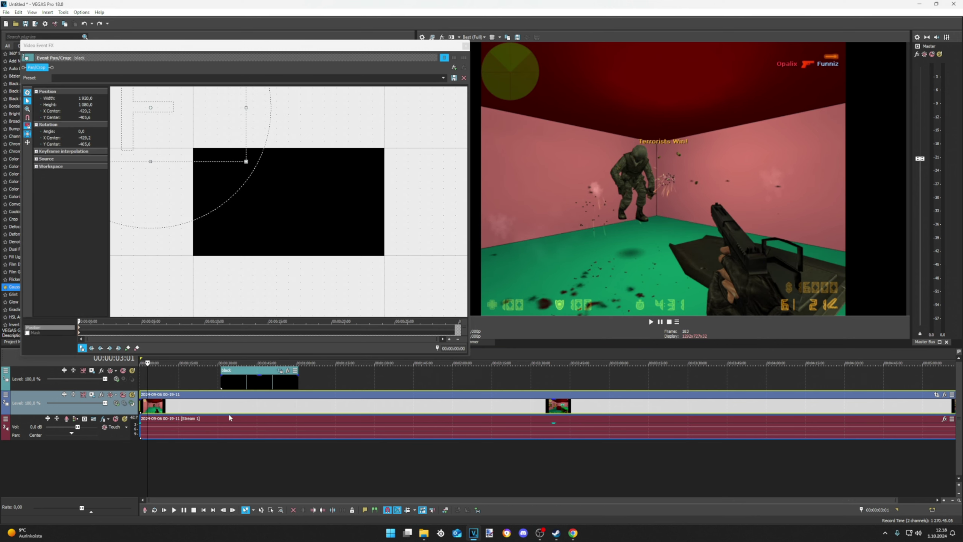
pyautogui.click(226, 385)
pyautogui.moveTo(226, 386); pyautogui.dragTo(191, 371)
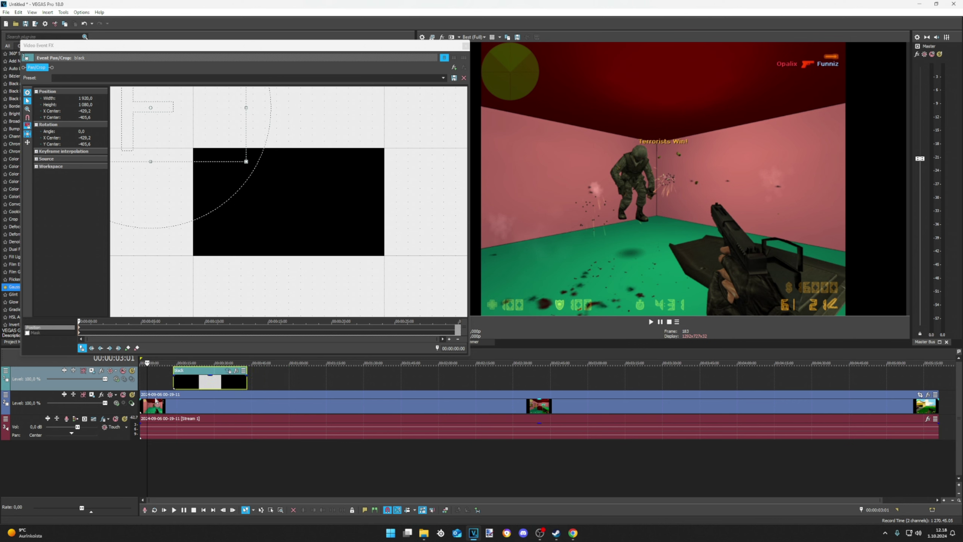
# Step: Split the gameplay clip and its audio at 00:00:03:05
pyautogui.scroll(5, 163, 408)
pyautogui.click(227, 408)
pyautogui.press('s')
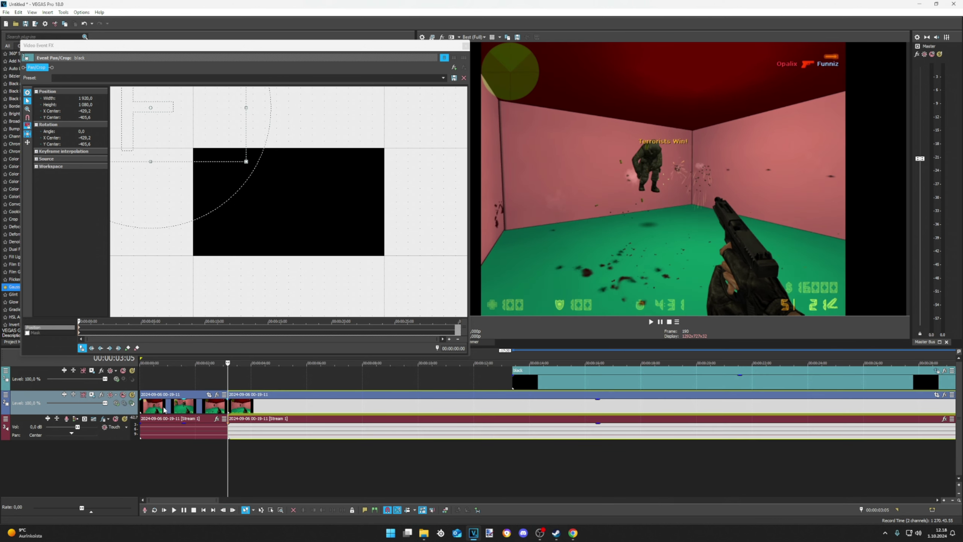
# Step: Try shifting the first gameplay piece together with its audio, and ungroup its video from the audio
pyautogui.moveTo(172, 408)
pyautogui.mouseDown()
pyautogui.moveTo(211, 409)
pyautogui.moveTo(164, 409)
pyautogui.mouseUp()
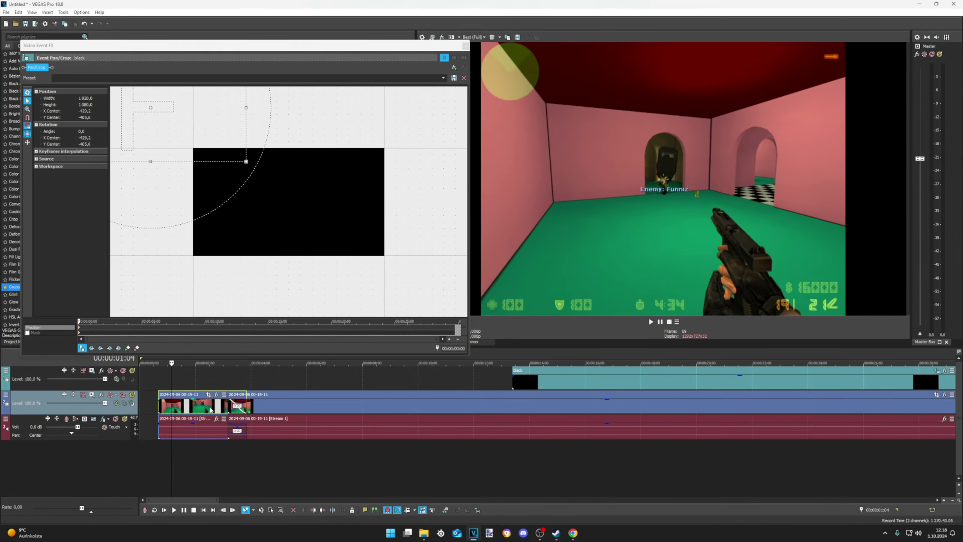
pyautogui.click(163, 409)
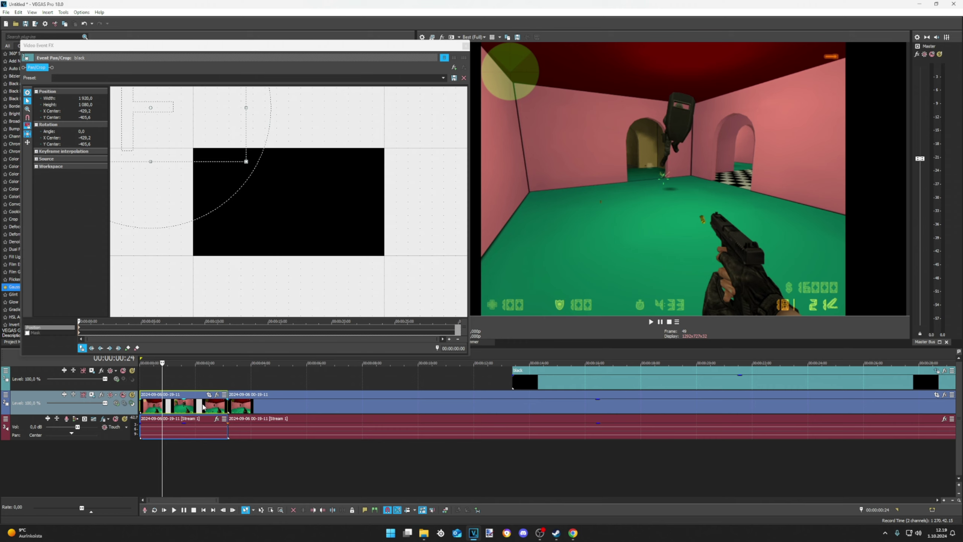
pyautogui.moveTo(182, 407); pyautogui.dragTo(167, 409)
pyautogui.click(167, 408)
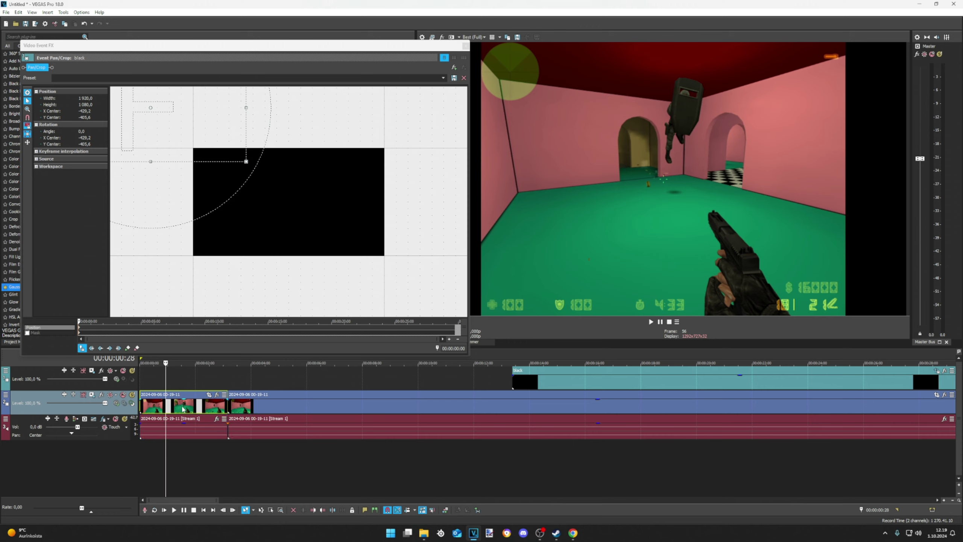
# Step: Copy the first gameplay piece's video onto the upper track, directly above the original at the timeline start
pyautogui.moveTo(185, 408)
pyautogui.mouseDown()
pyautogui.moveTo(195, 409)
pyautogui.moveTo(180, 411)
pyautogui.mouseUp()
pyautogui.click(179, 409)
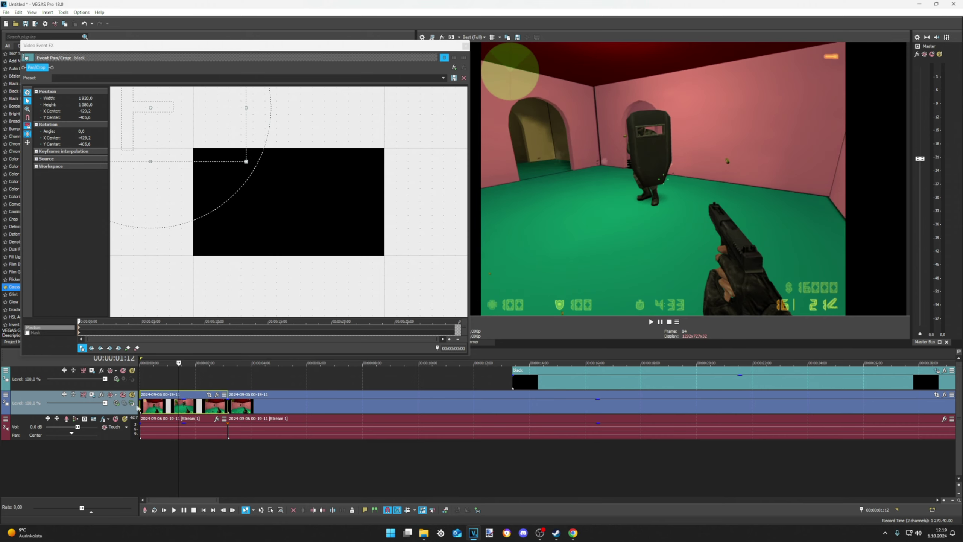
pyautogui.click(165, 410)
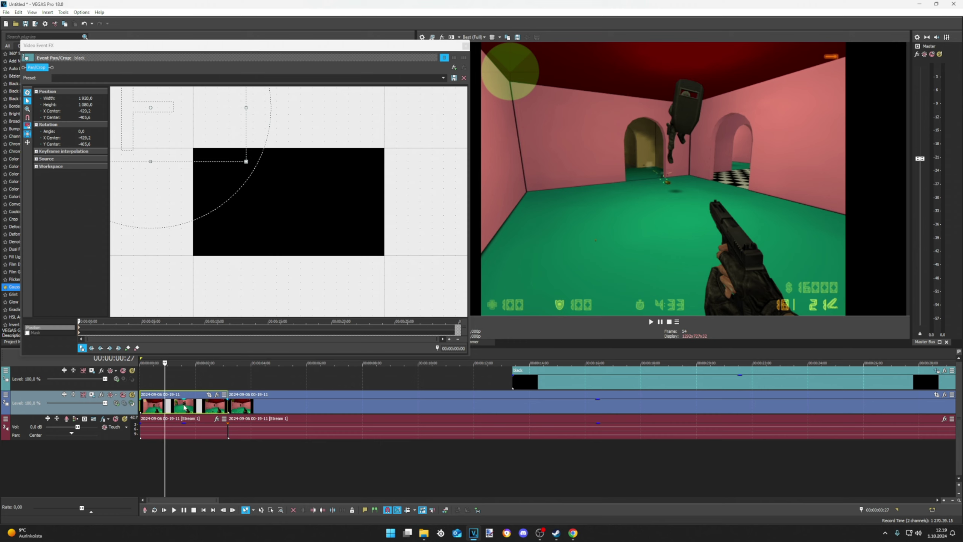
pyautogui.moveTo(184, 408); pyautogui.dragTo(171, 381)
pyautogui.click(186, 431)
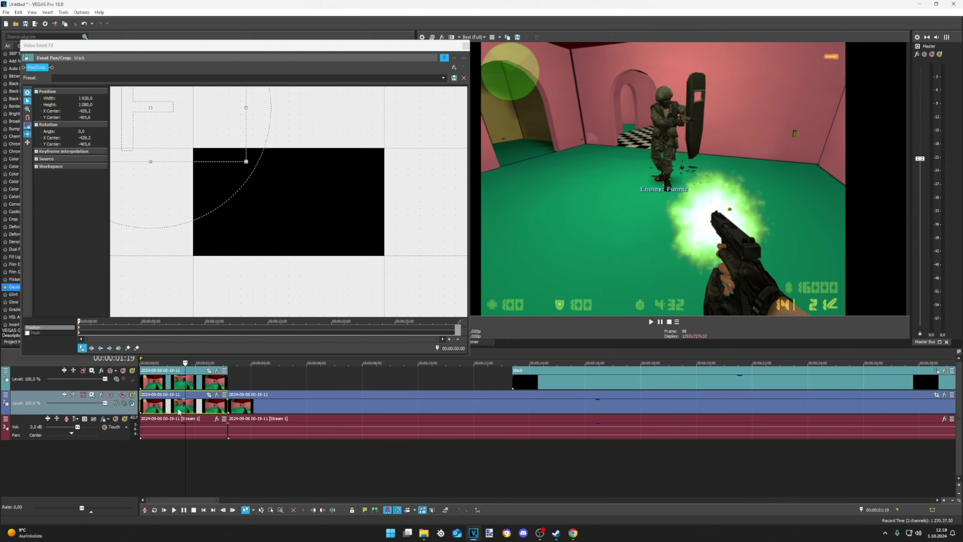
pyautogui.click(167, 385)
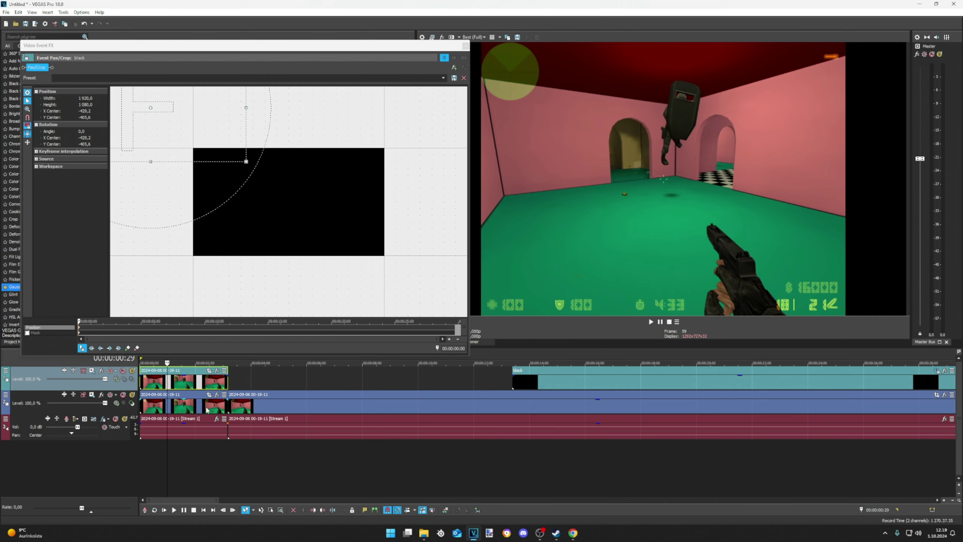
pyautogui.click(196, 409)
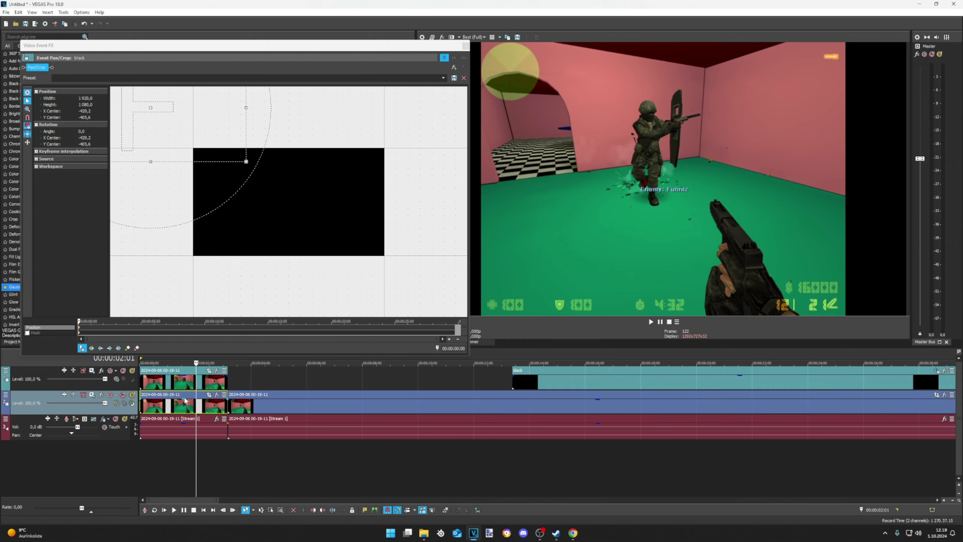
pyautogui.click(177, 386)
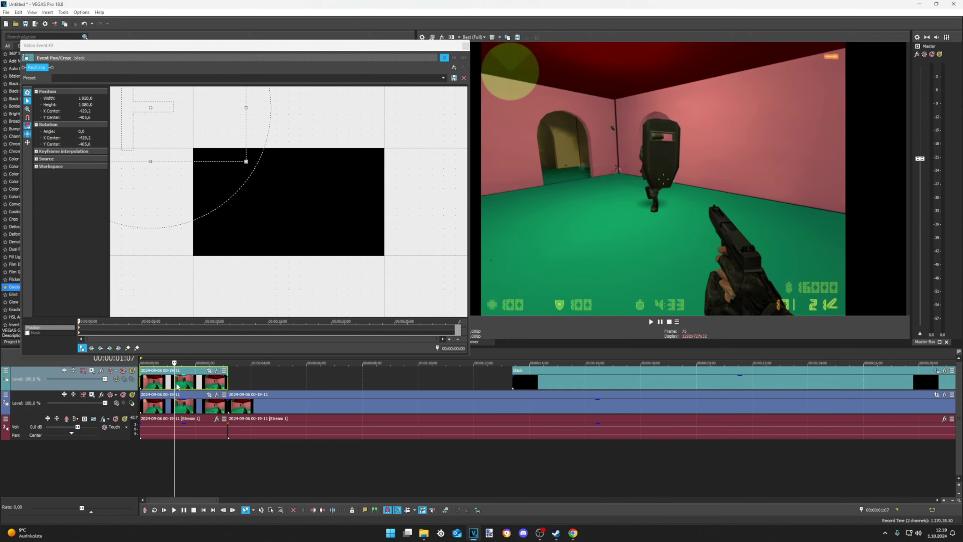
# Step: Apply the default Gaussian Blur preset to the duplicated gameplay clip on the upper video track
pyautogui.press('Home')
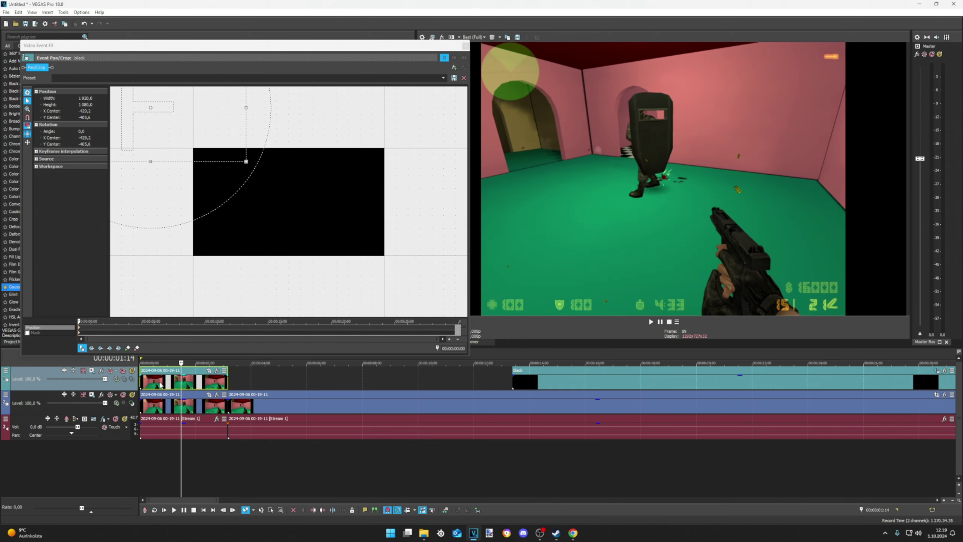
pyautogui.click(465, 46)
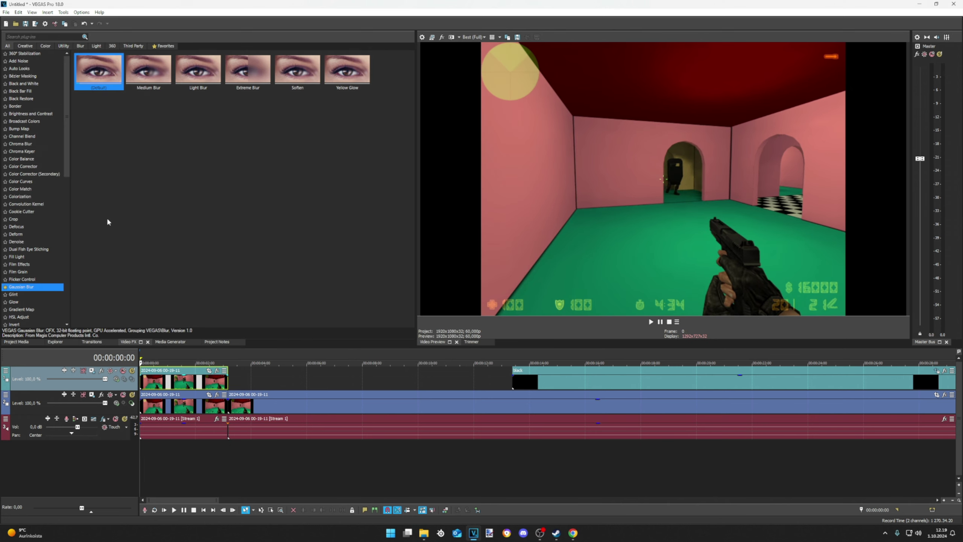
pyautogui.click(103, 76)
pyautogui.moveTo(180, 383); pyautogui.dragTo(180, 385)
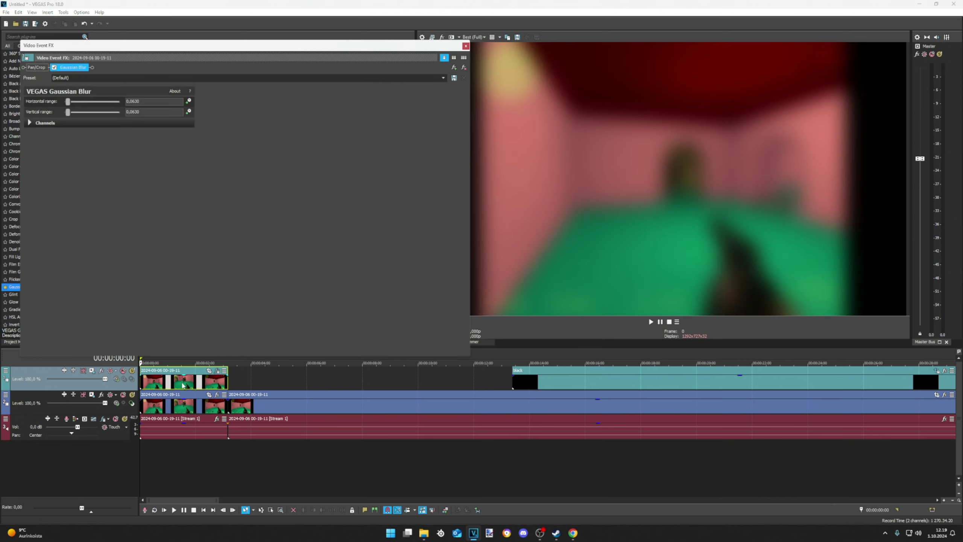
pyautogui.click(183, 385)
pyautogui.click(215, 386)
pyautogui.click(160, 385)
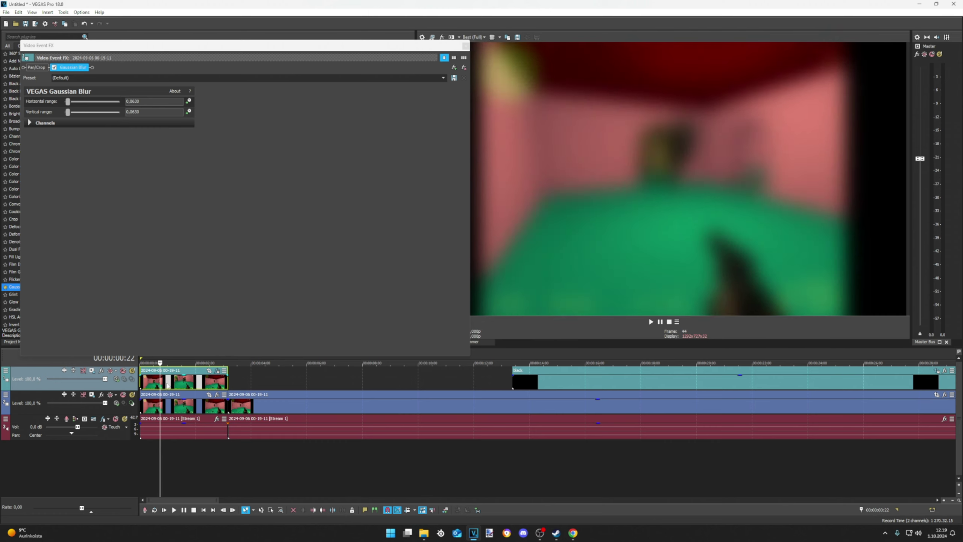
pyautogui.press('Home')
pyautogui.click(203, 383)
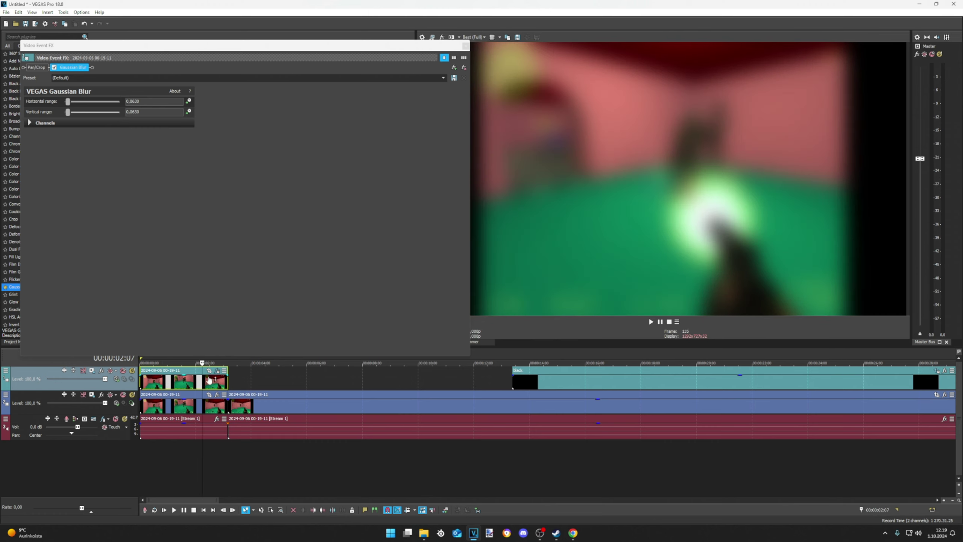
# Step: Enable masking in the blurred clip's Pan/Crop and draw a rectangular mask at its start over the ammo and money display, extending it toward the gun
pyautogui.click(209, 371)
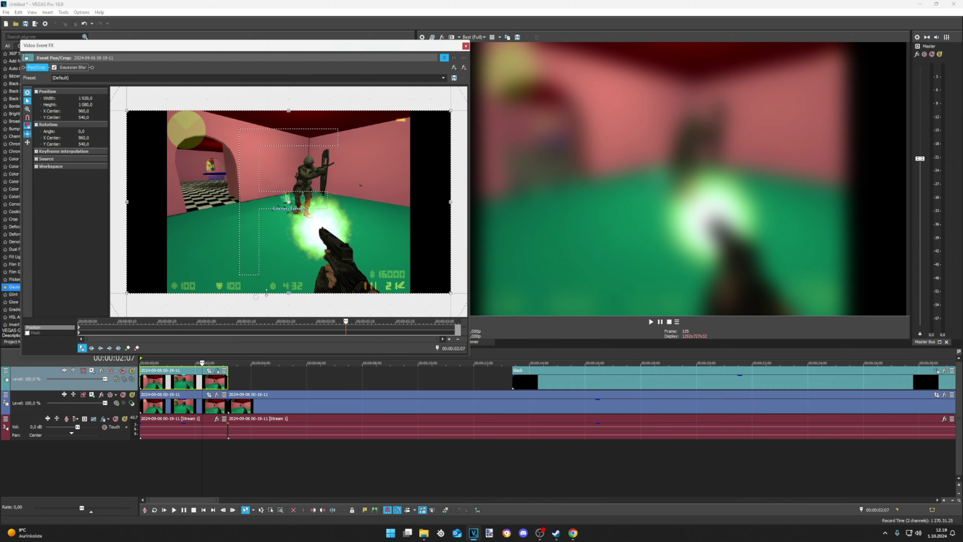
pyautogui.click(28, 334)
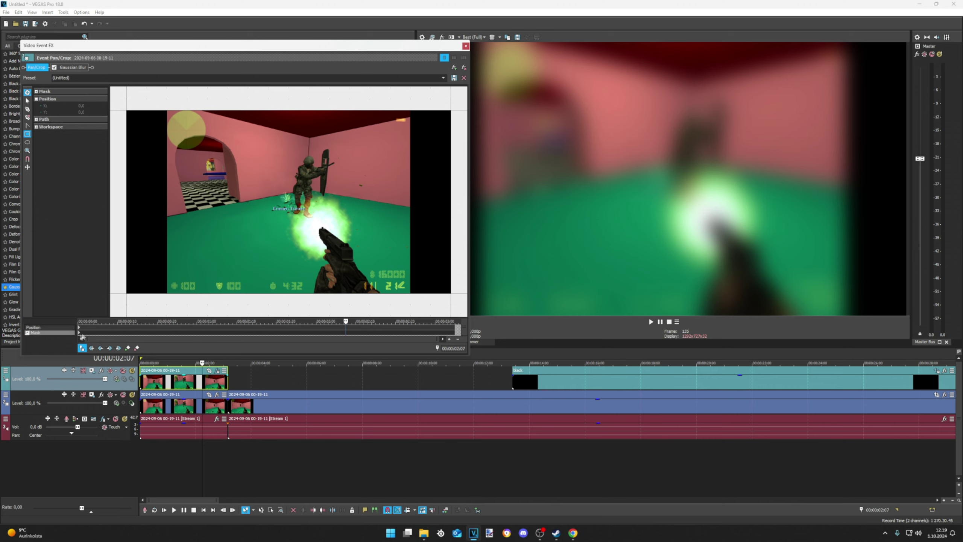
pyautogui.click(80, 336)
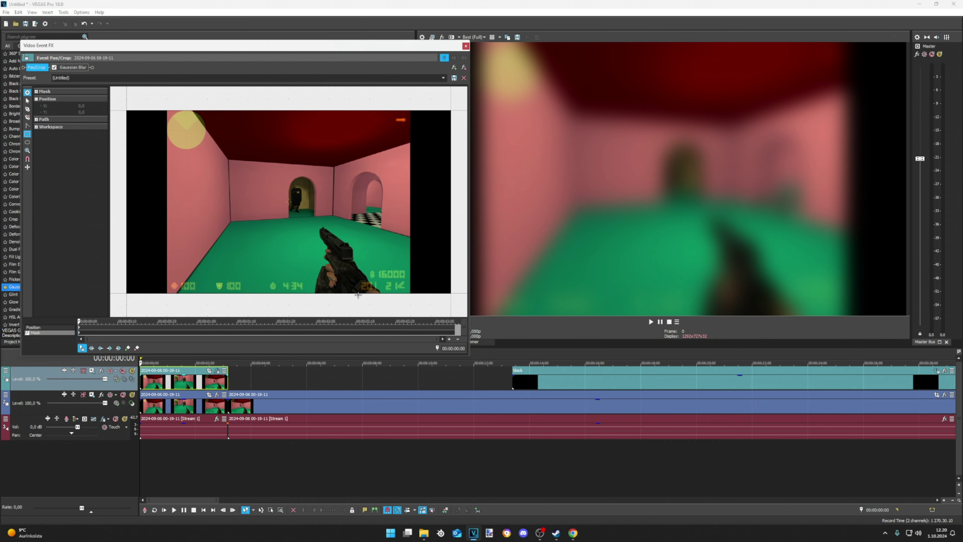
pyautogui.moveTo(358, 296)
pyautogui.mouseDown()
pyautogui.moveTo(368, 271)
pyautogui.moveTo(414, 266)
pyautogui.mouseUp()
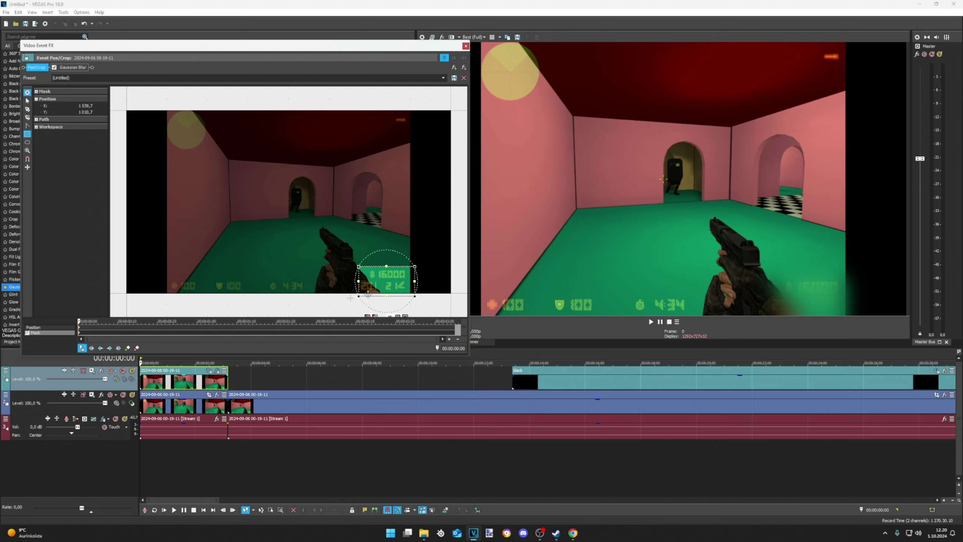
pyautogui.moveTo(358, 266); pyautogui.dragTo(332, 250)
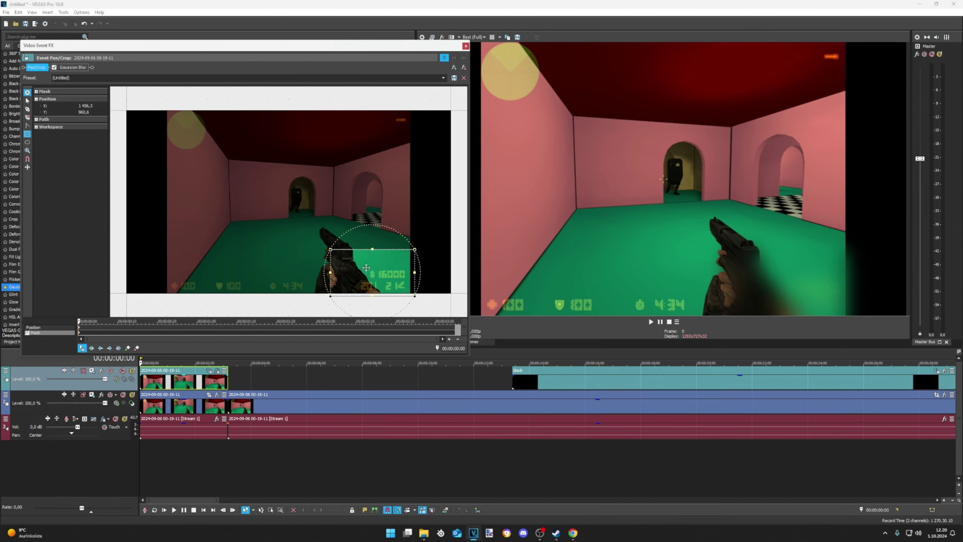
# Step: Adjust the mask's edge feathering and shift the mask to about X 1522, Y 976 over the ammo and money display
pyautogui.scroll(-2, 380, 305)
pyautogui.click(368, 304)
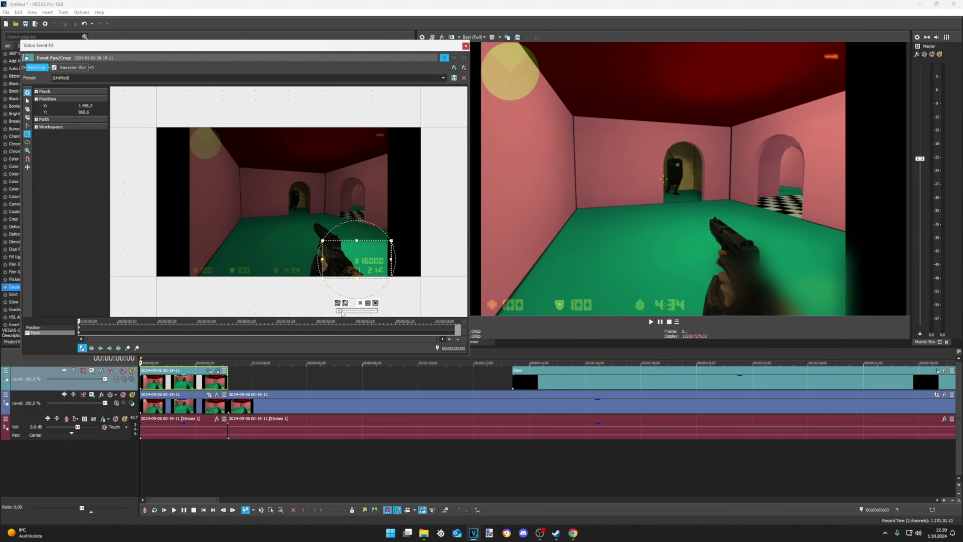
pyautogui.moveTo(343, 312)
pyautogui.mouseDown()
pyautogui.moveTo(367, 312)
pyautogui.moveTo(347, 314)
pyautogui.mouseUp()
pyautogui.moveTo(377, 259); pyautogui.dragTo(384, 261)
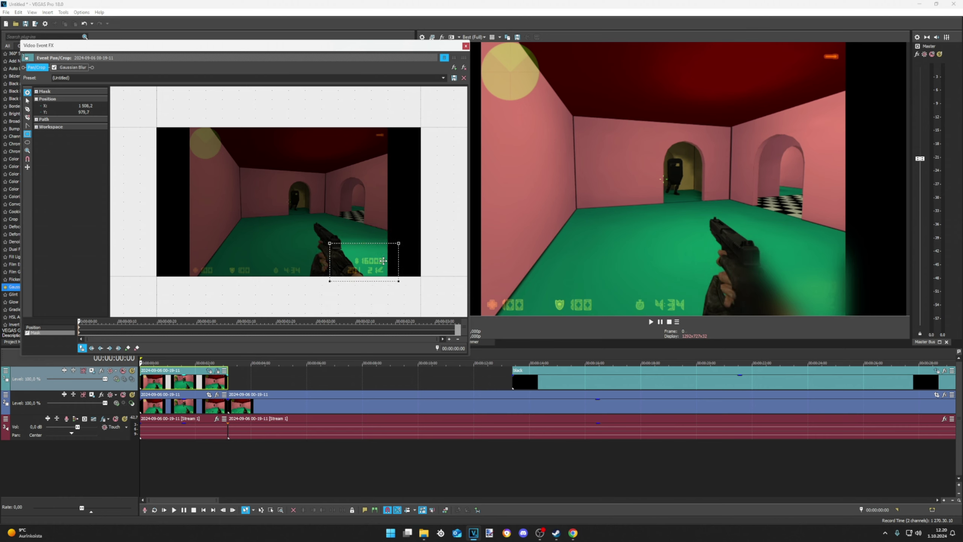
pyautogui.moveTo(374, 266); pyautogui.dragTo(376, 267)
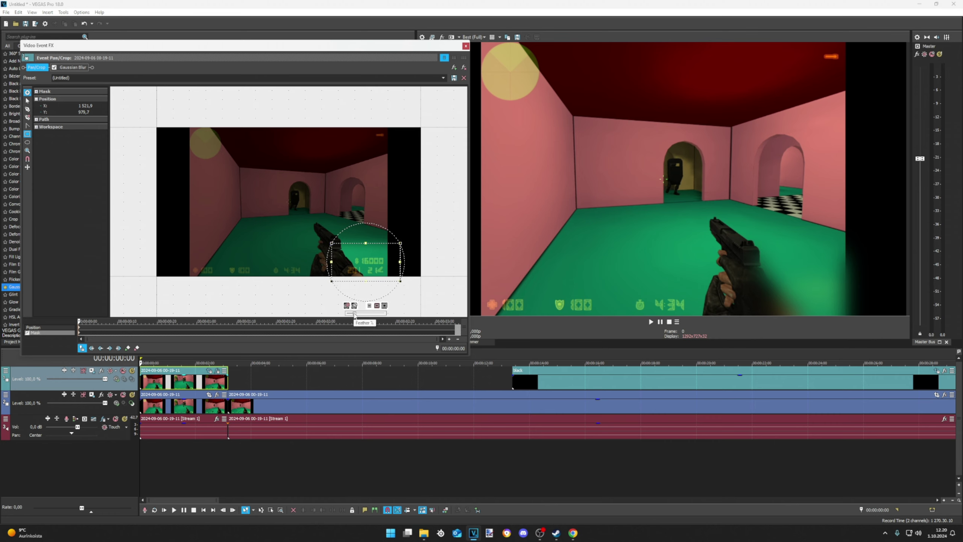
# Step: Fine-tune the feather amount of the rectangular mask and close the clip's effect settings
pyautogui.moveTo(357, 315); pyautogui.dragTo(352, 314)
pyautogui.moveTo(355, 314); pyautogui.dragTo(331, 317)
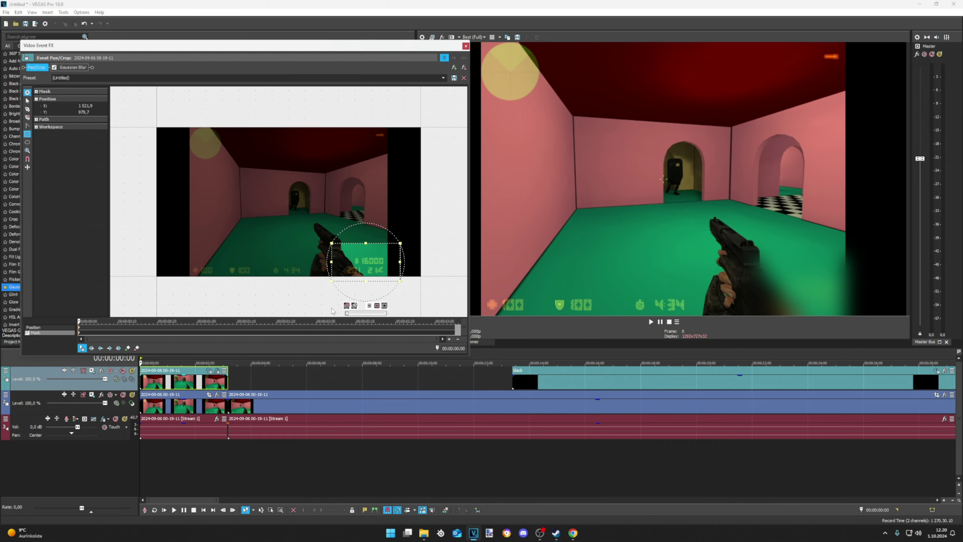
pyautogui.moveTo(349, 315); pyautogui.dragTo(353, 317)
pyautogui.click(466, 47)
# Step: Play back the masked clip to review the blurred corner, and compare it with the unblurred footage after the split
pyautogui.press('space')
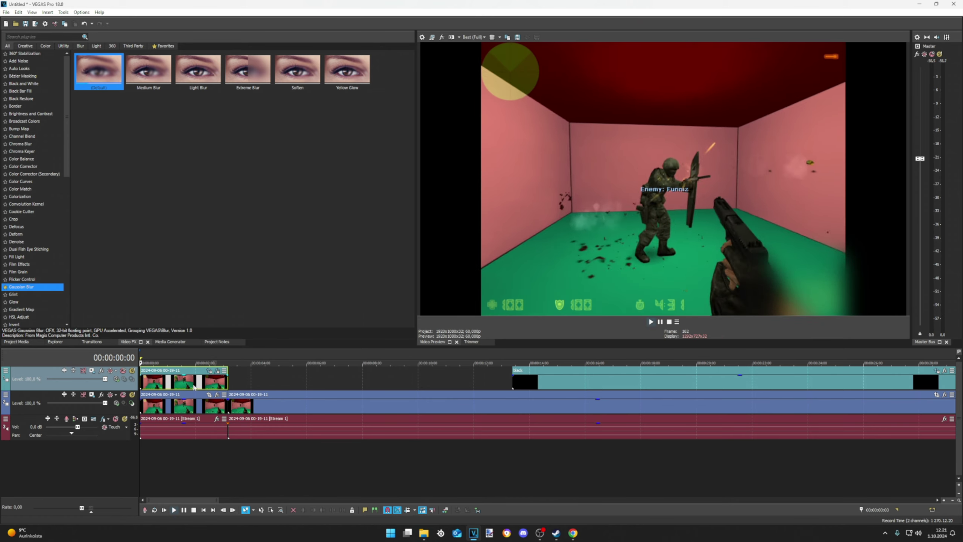
pyautogui.press('space')
pyautogui.moveTo(170, 381); pyautogui.dragTo(149, 385)
pyautogui.click(264, 385)
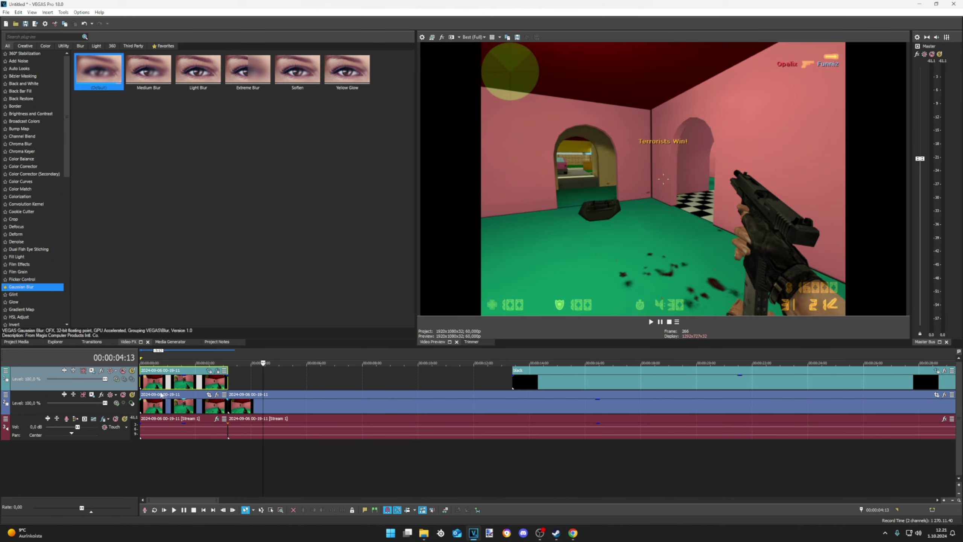
# Step: Mute the lower video track and play the masked blur on the upper track alone from the start
pyautogui.click(150, 396)
pyautogui.press('Home')
pyautogui.press('space')
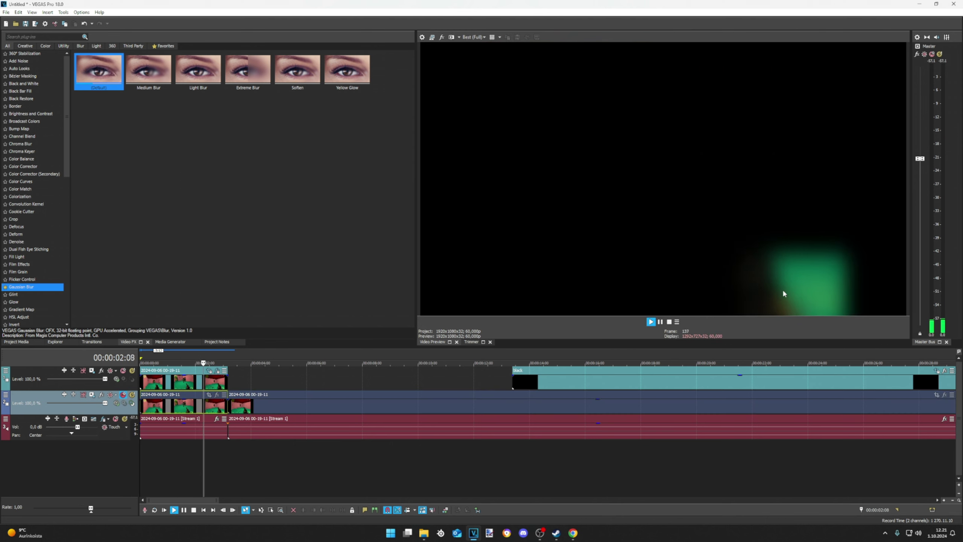
pyautogui.press('space')
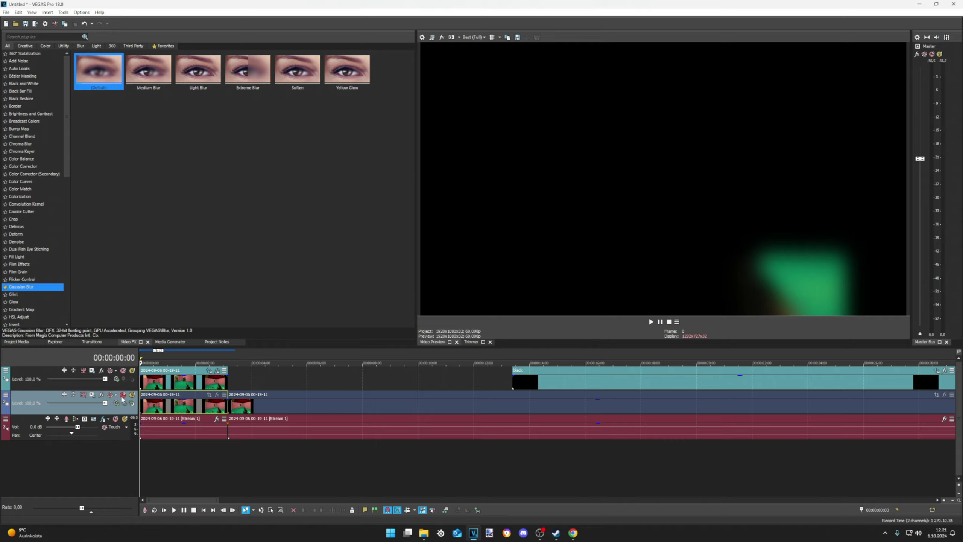
# Step: Unmute the lower video track and replay the blurred section with both video tracks combined
pyautogui.press('space')
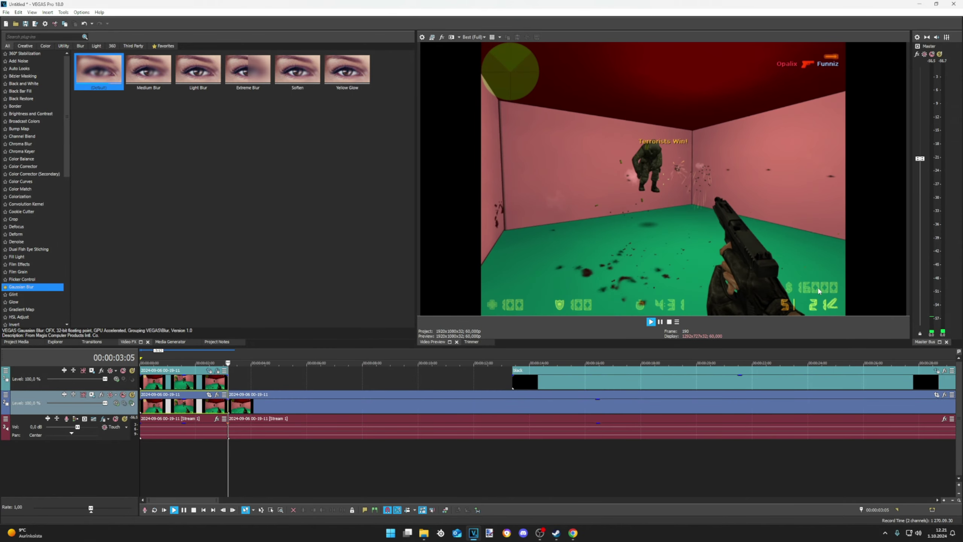
pyautogui.press('space')
pyautogui.press('space')
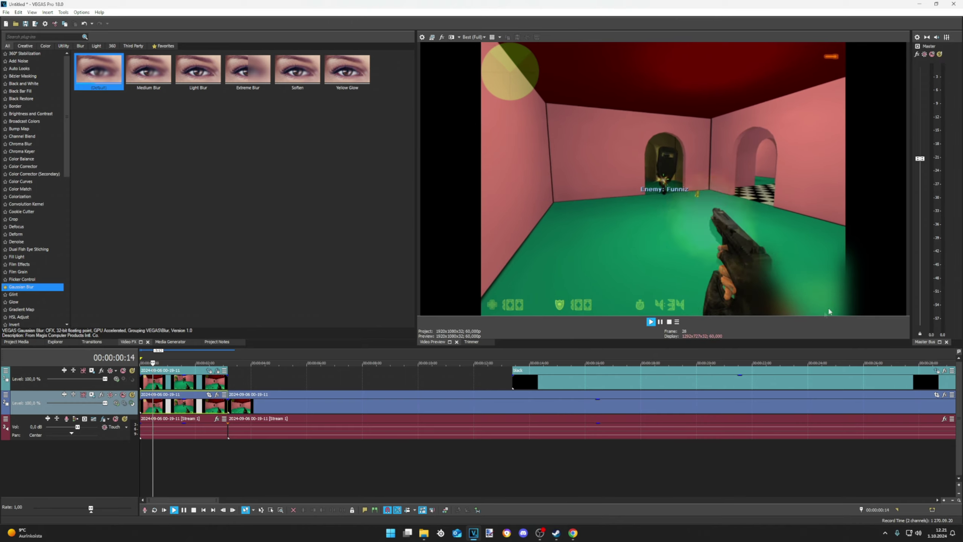
pyautogui.press('space')
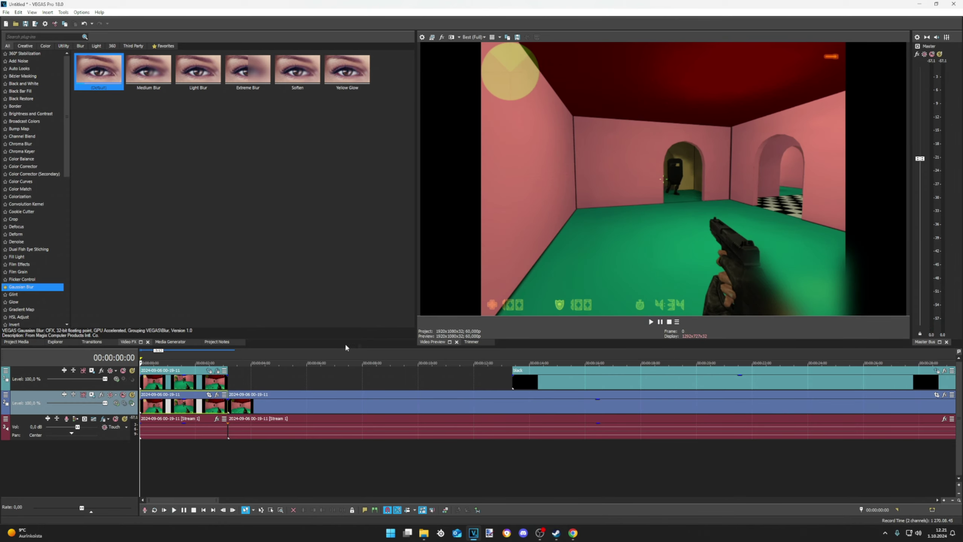
pyautogui.click(195, 382)
pyautogui.click(178, 383)
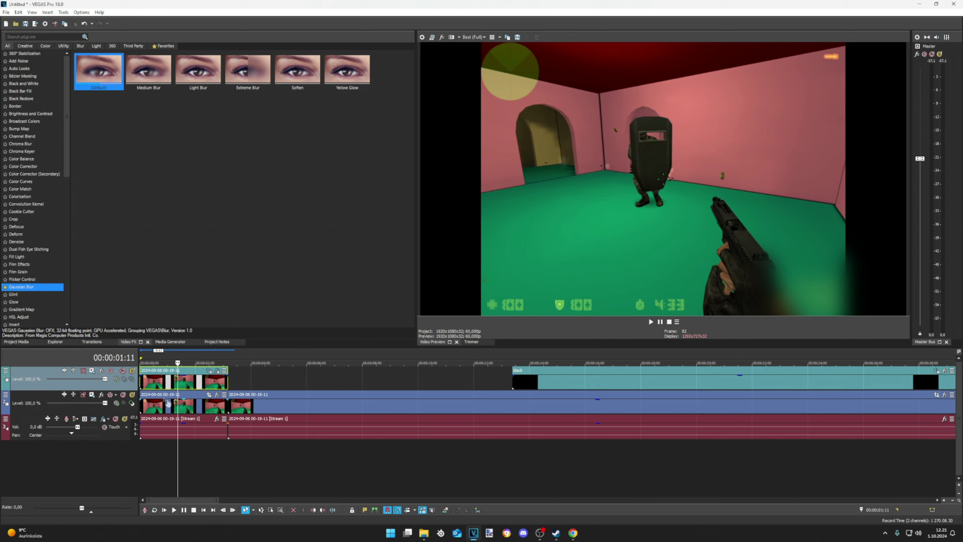
pyautogui.click(195, 387)
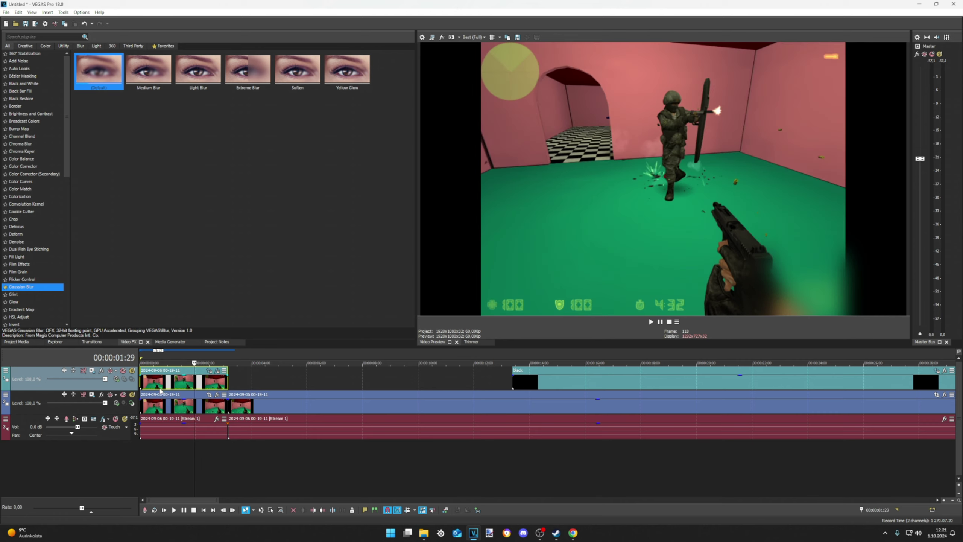
pyautogui.click(159, 387)
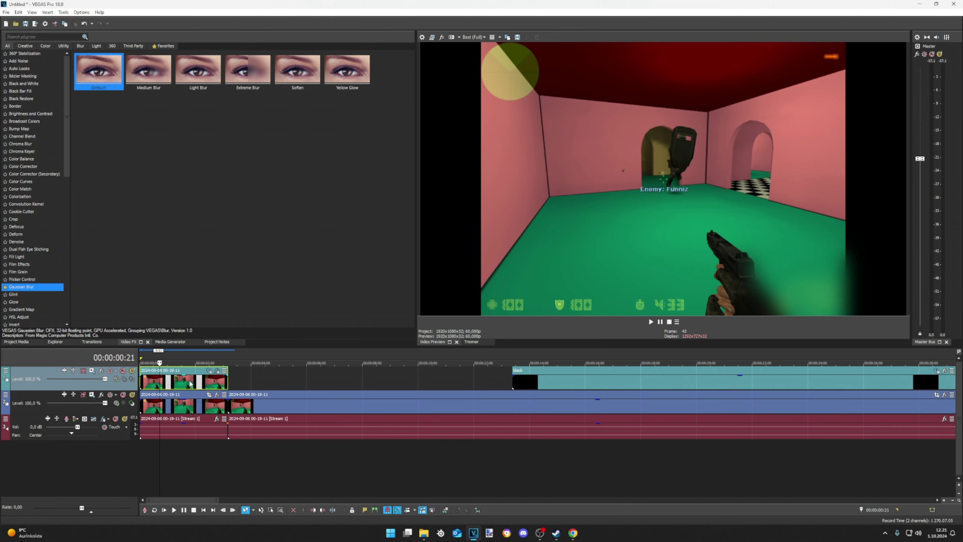
pyautogui.click(38, 233)
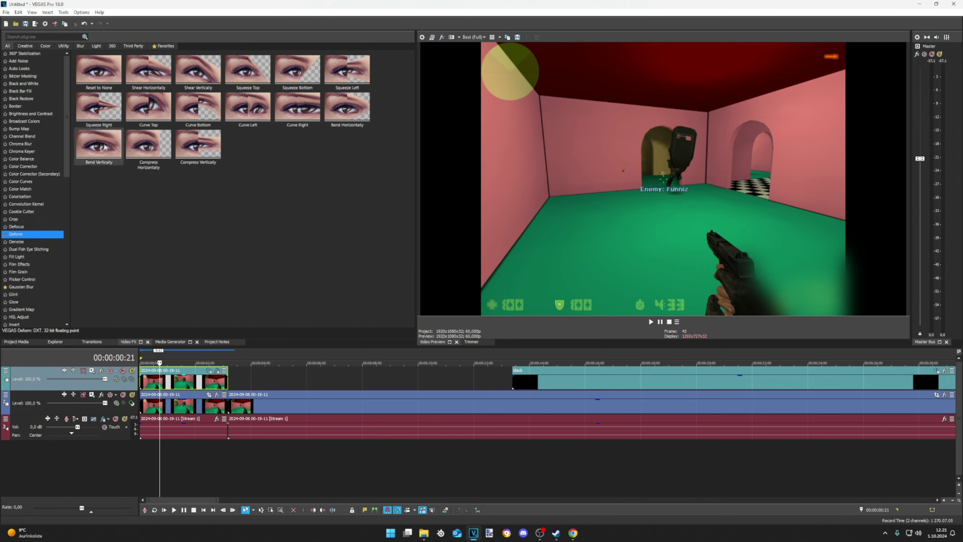
pyautogui.click(34, 144)
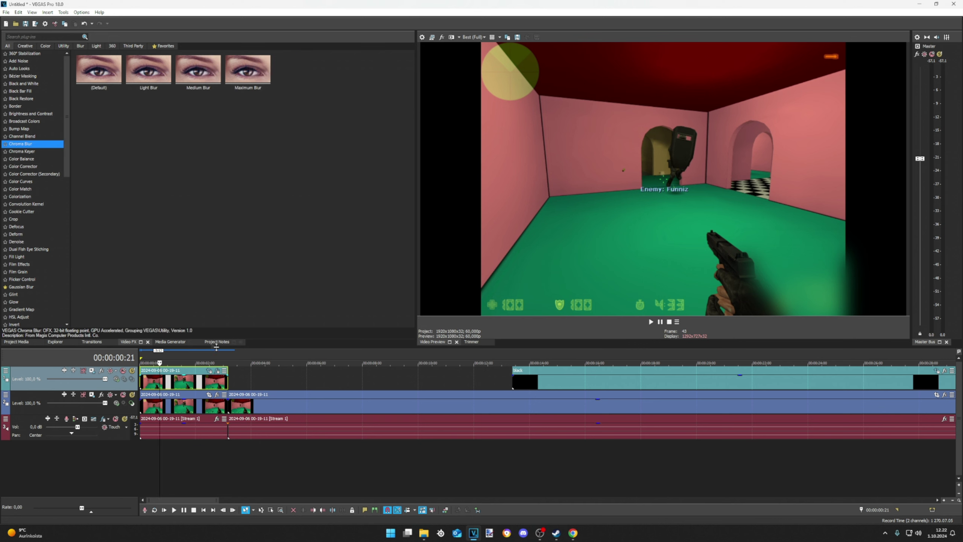
pyautogui.click(182, 384)
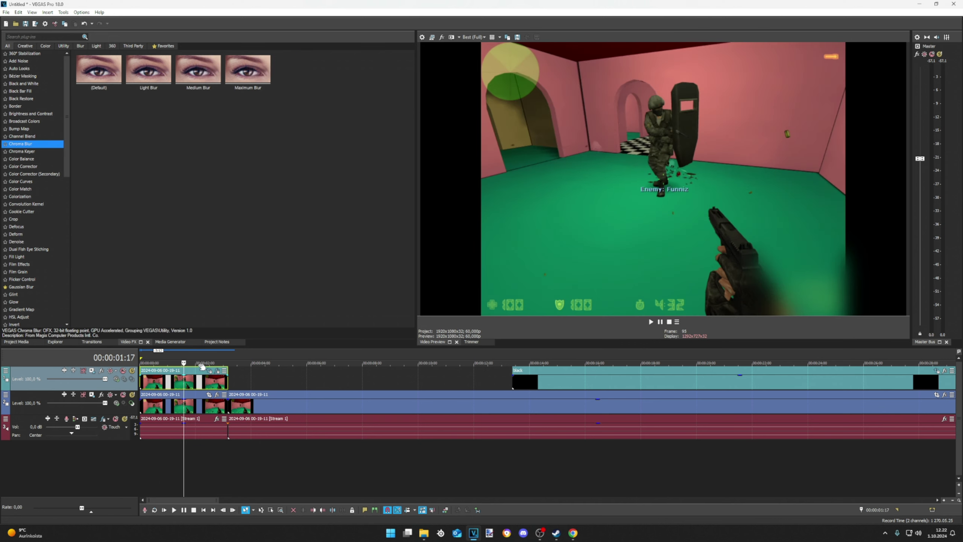